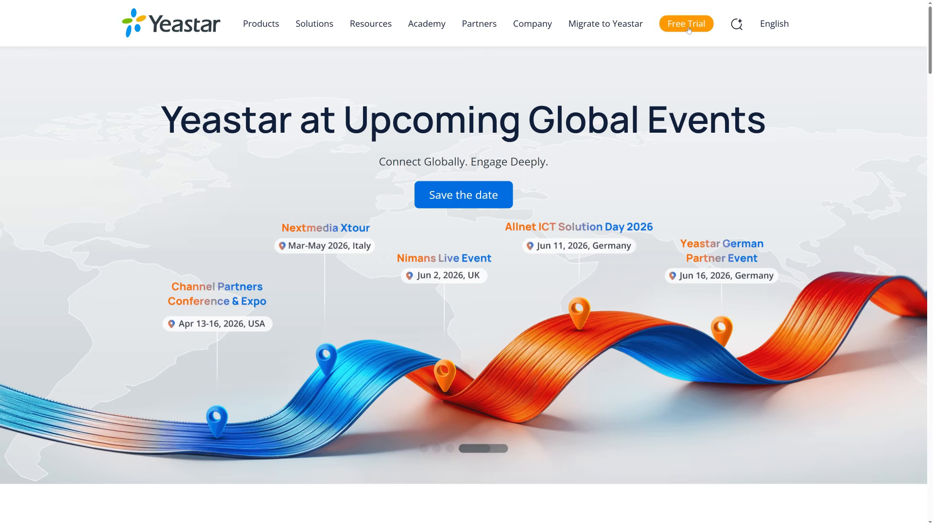
Request the free 30-day self-hosted trial licence by submitting the completed form for the Ultimate Plan.
left_click(687, 27)
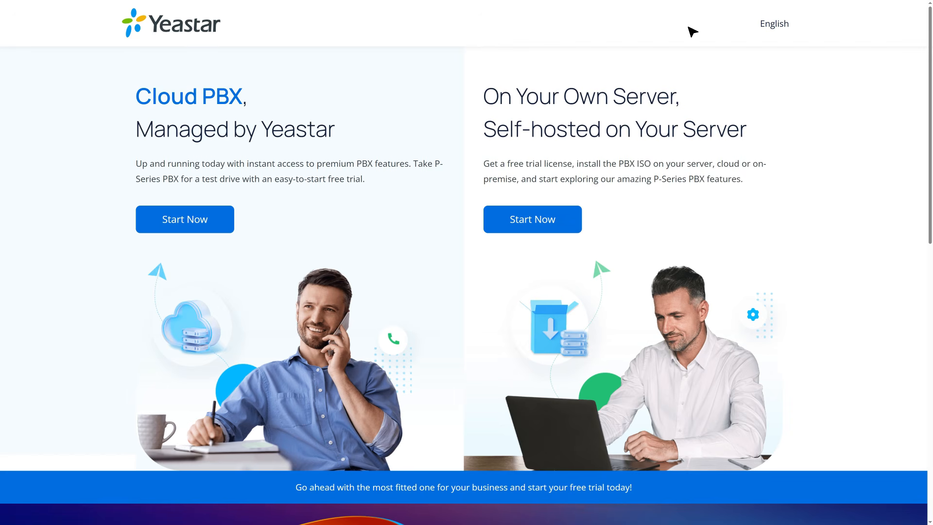
left_click(534, 224)
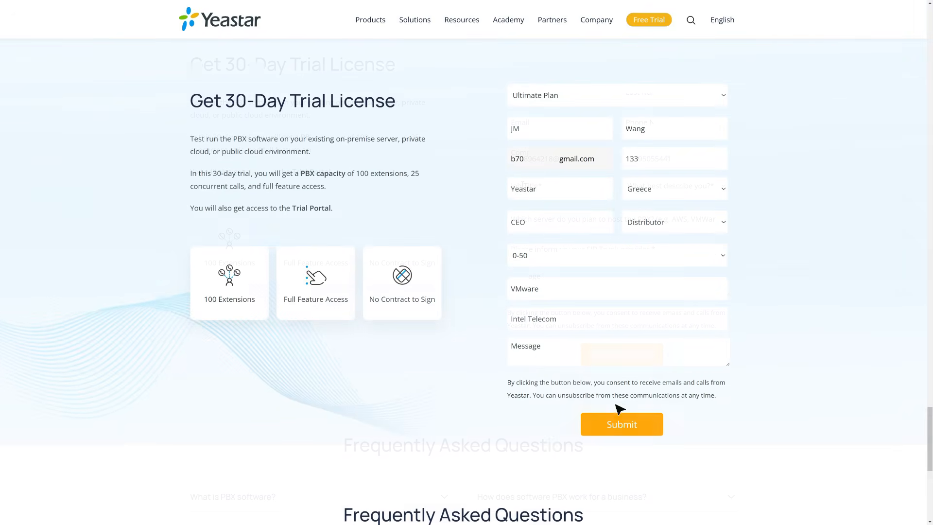
left_click(621, 427)
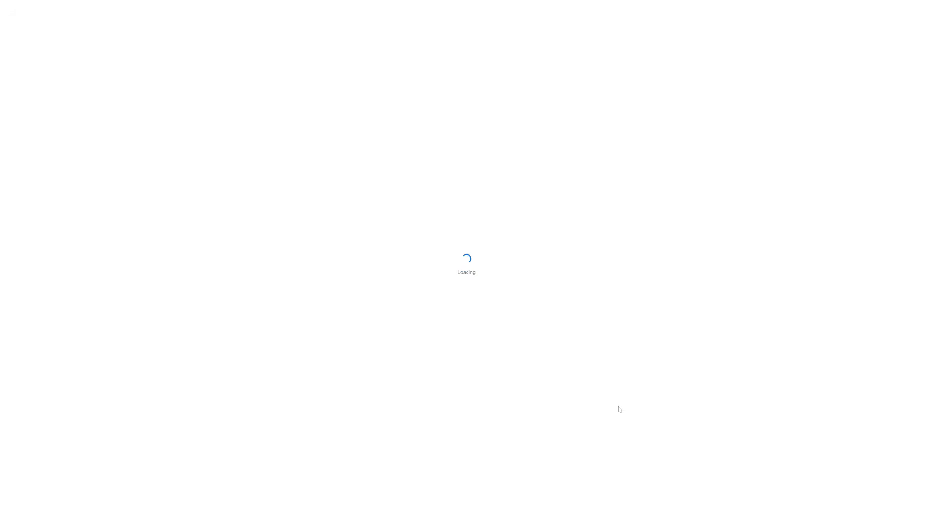
Enter the account password and log in to the Yeastar Partner Portal.
type("•••")
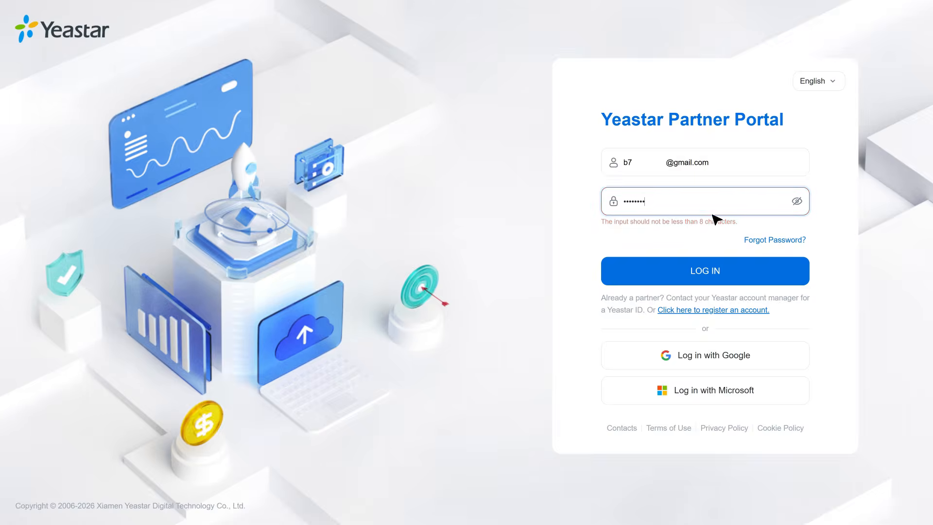
type("•")
left_click(708, 262)
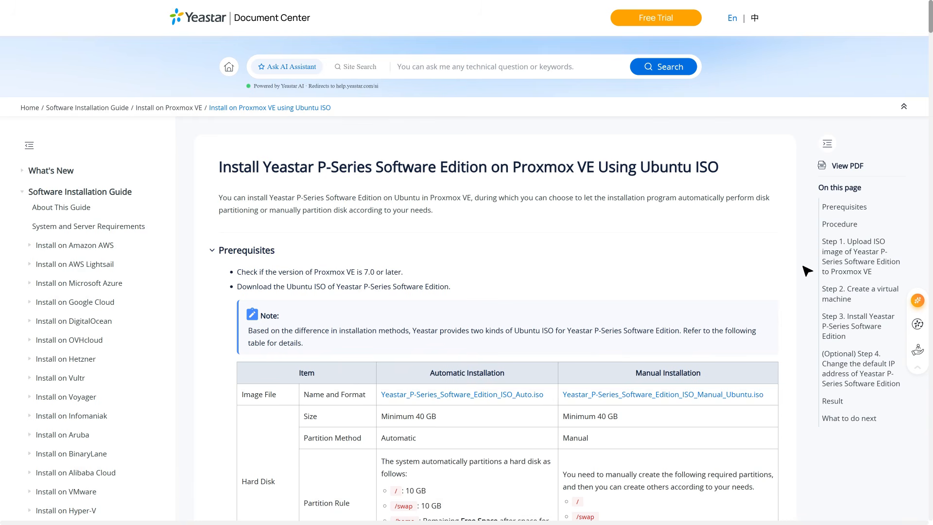
Log in to Proxmox VE as root with the account password under Linux PAM standard authentication.
scroll(807, 270, "down", 5)
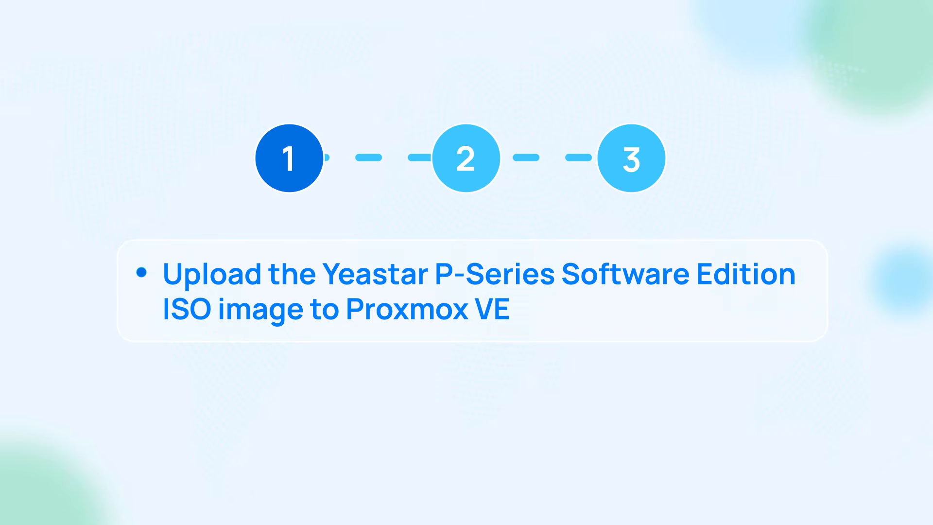
type("••••••")
type("•")
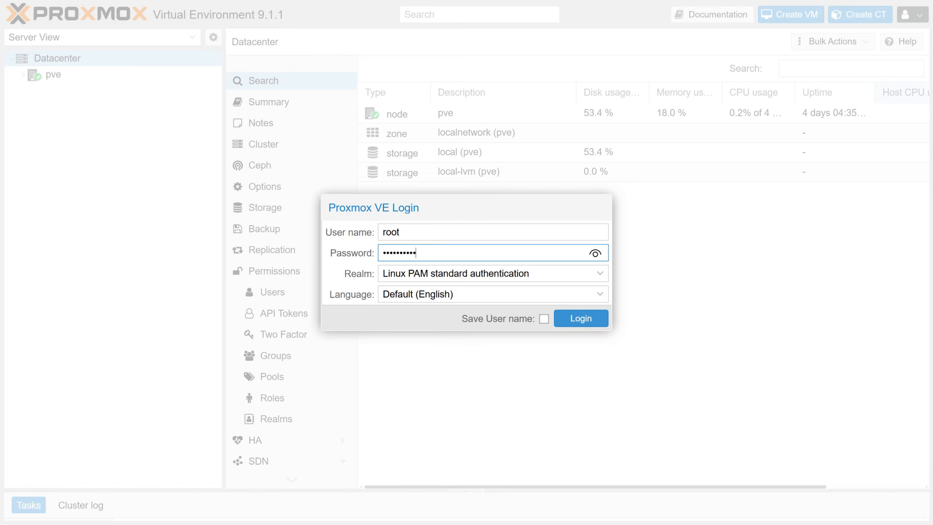
left_click(568, 316)
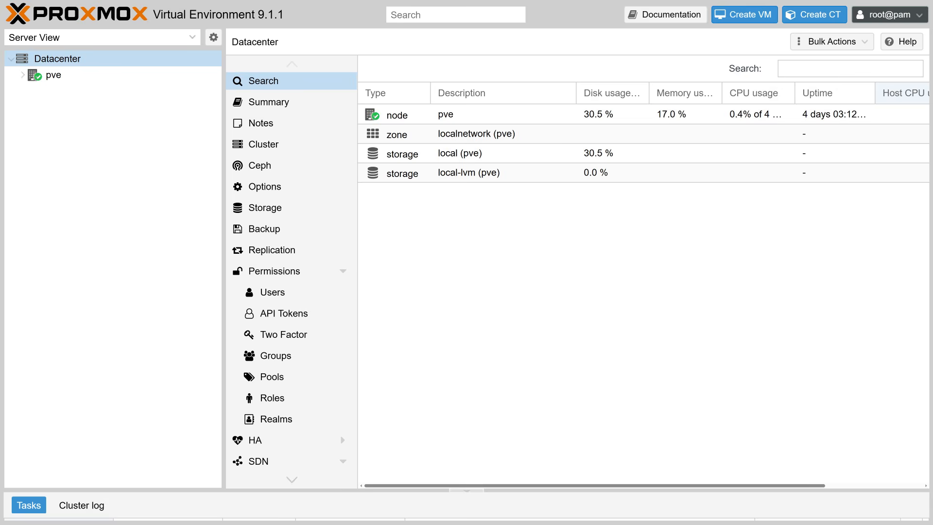
Upload the Yeastar-P_SOFTWARE auto Ubuntu 24 ISO file to the ISO images of the local storage on node pve.
left_click(28, 97)
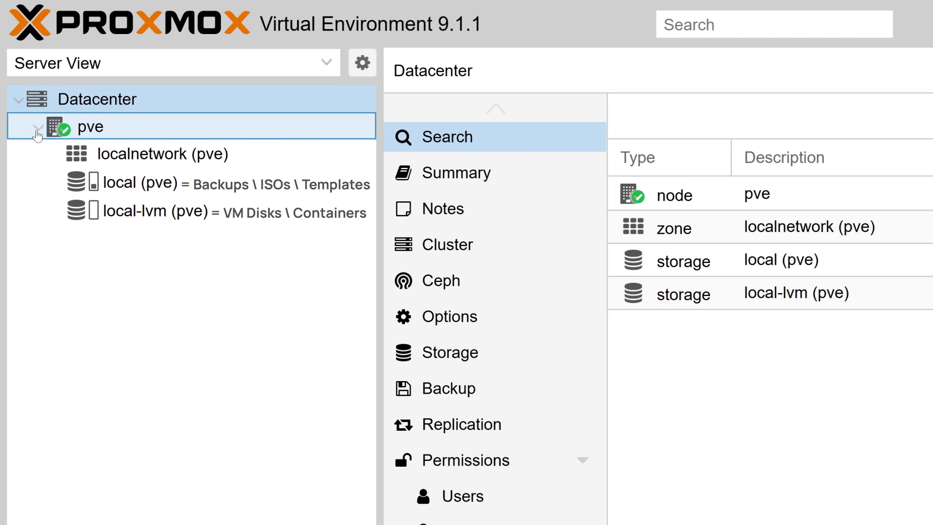
left_click(124, 188)
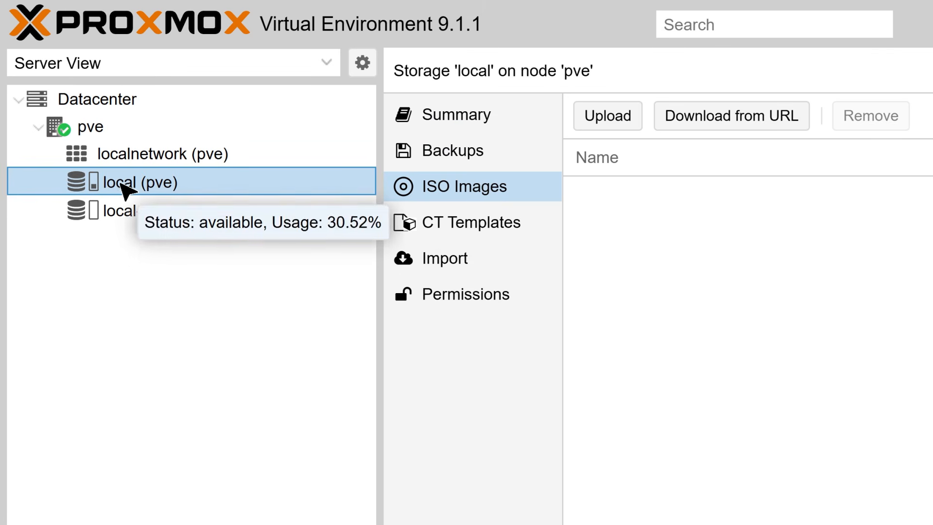
left_click(470, 197)
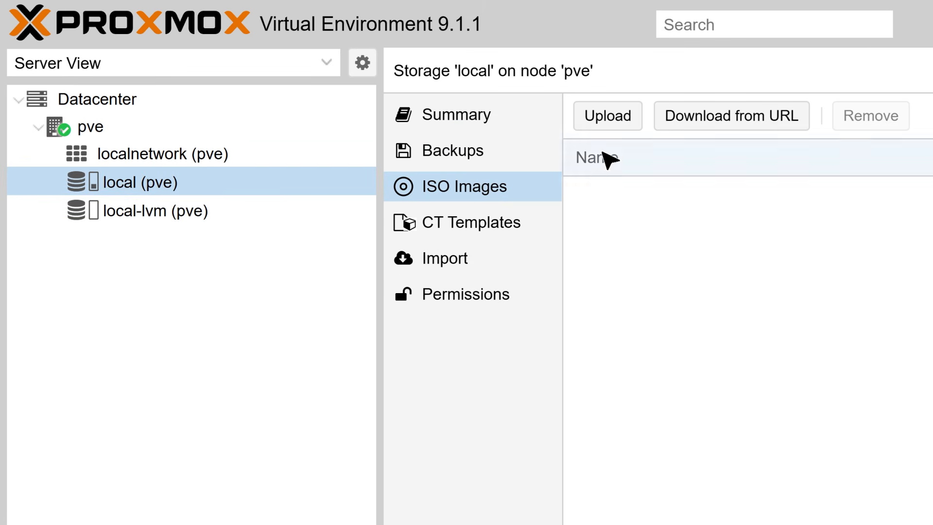
left_click(611, 120)
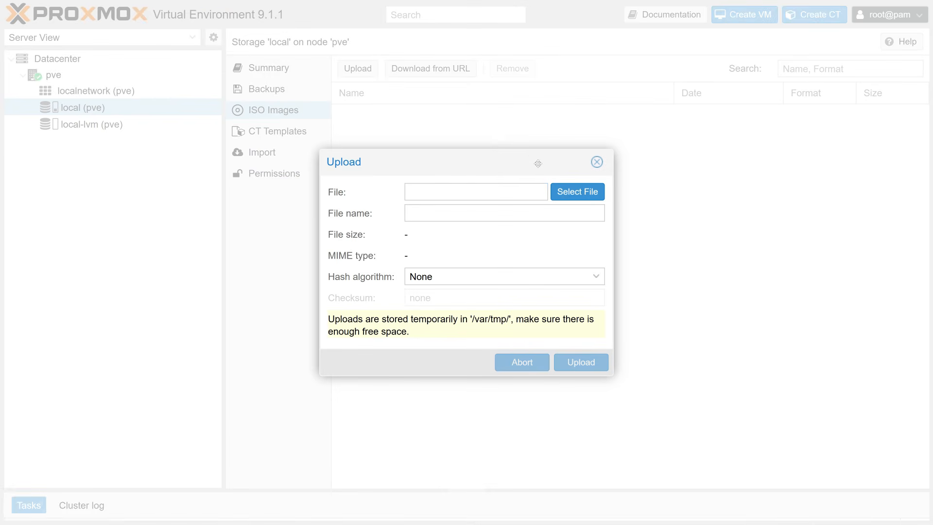
left_click(579, 195)
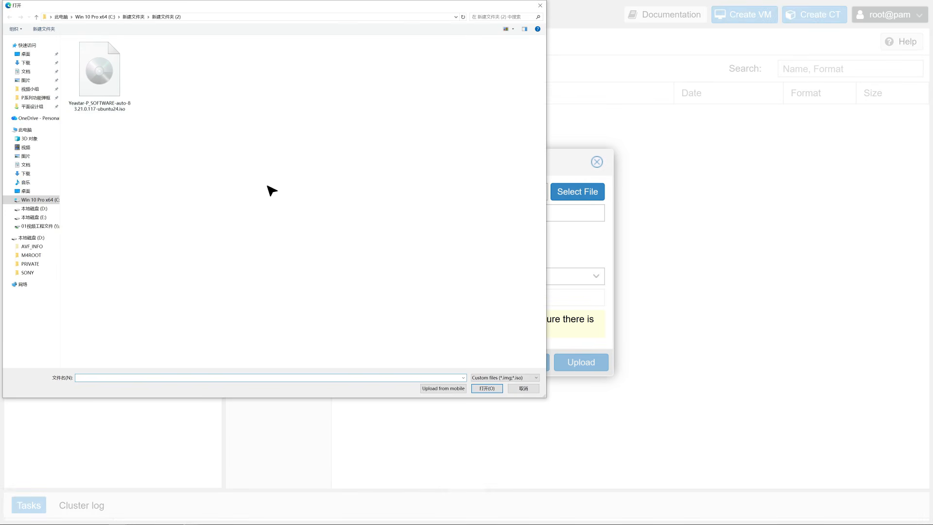
double_click(104, 92)
left_click(575, 357)
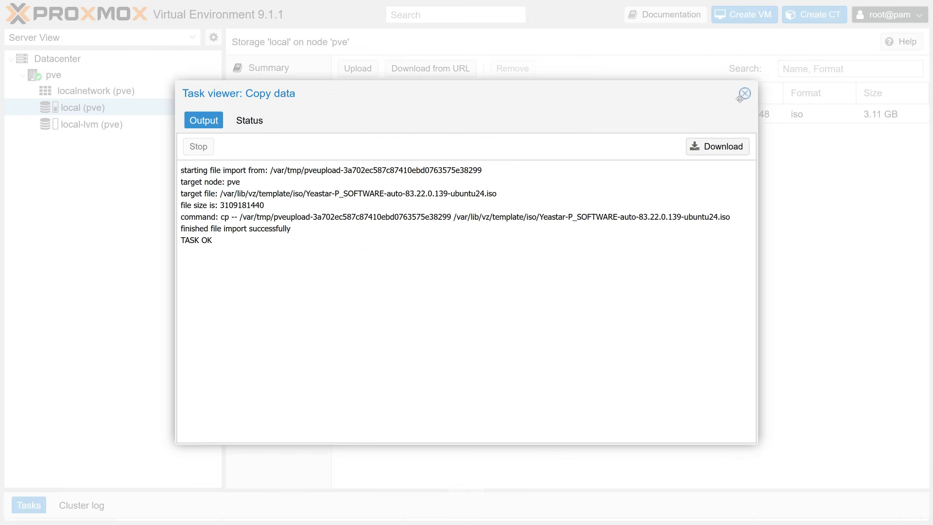
left_click(745, 94)
left_click(650, 117)
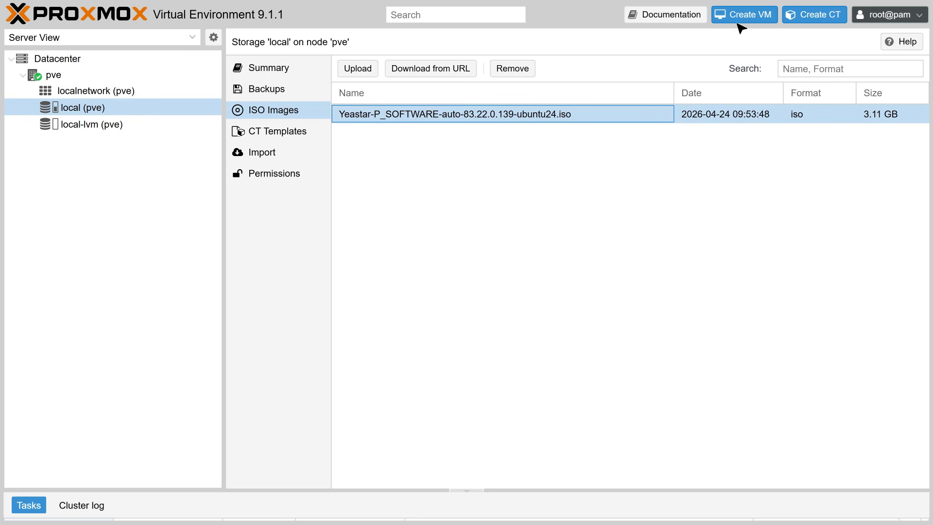
Begin creating a virtual machine on node pve and name it Yeastar-PSE.
left_click(746, 16)
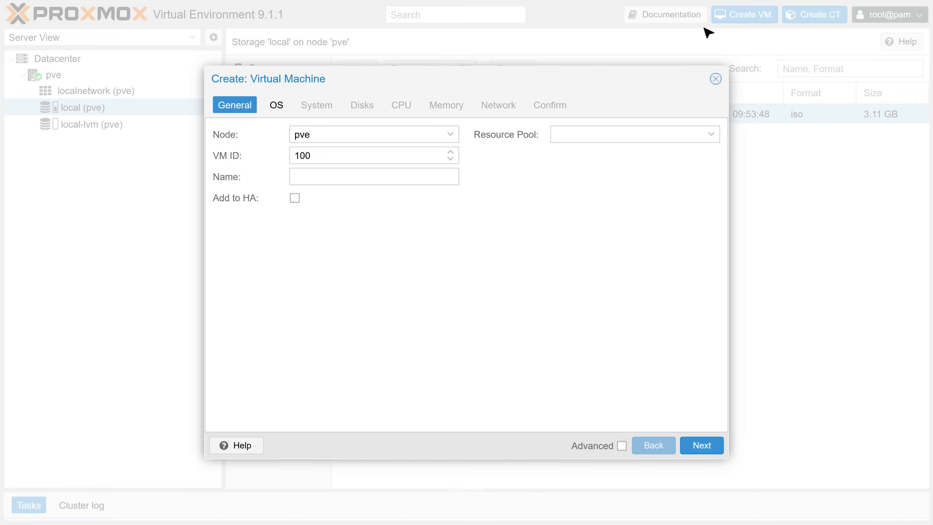
left_click(398, 178)
type("Yeastar-PSE")
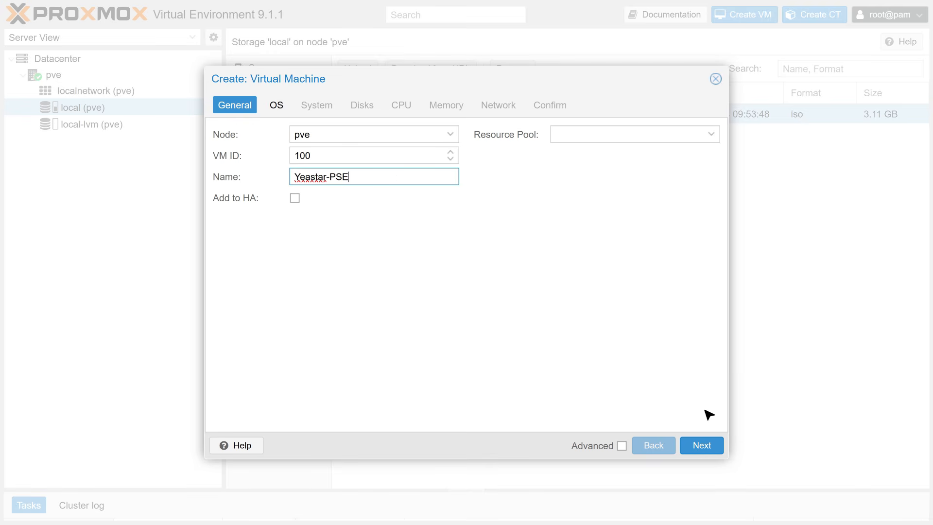
left_click(707, 452)
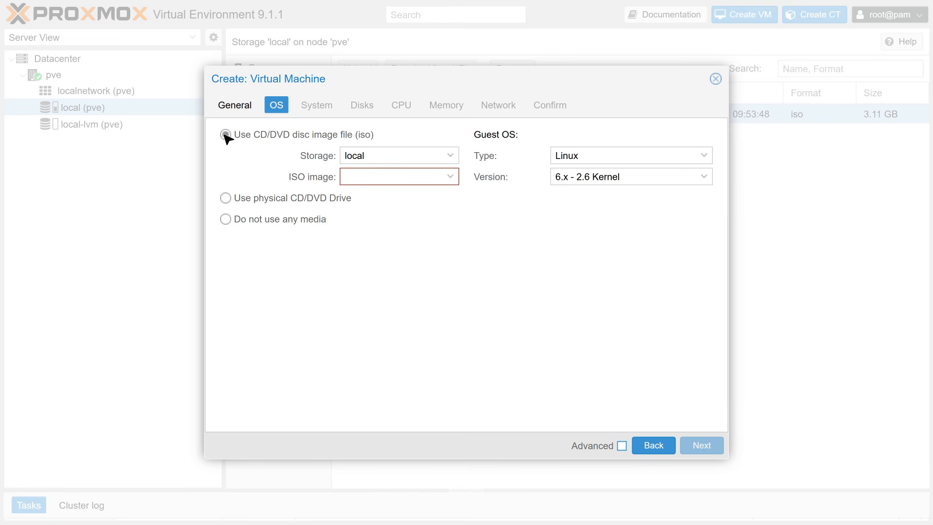
Choose Yeastar-P_SOFTWARE-auto-83.22.0.139-ubuntu24.iso as the installation image and accept the default system settings.
left_click(430, 177)
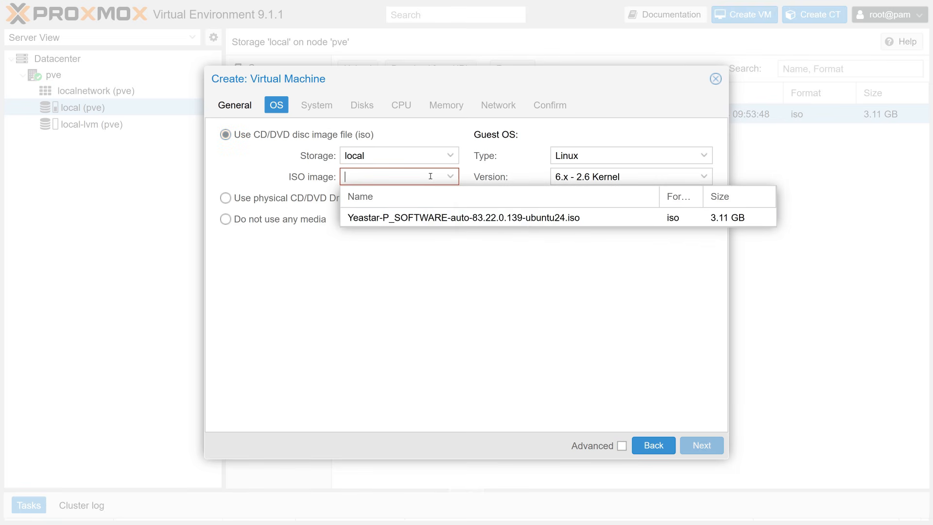
left_click(446, 217)
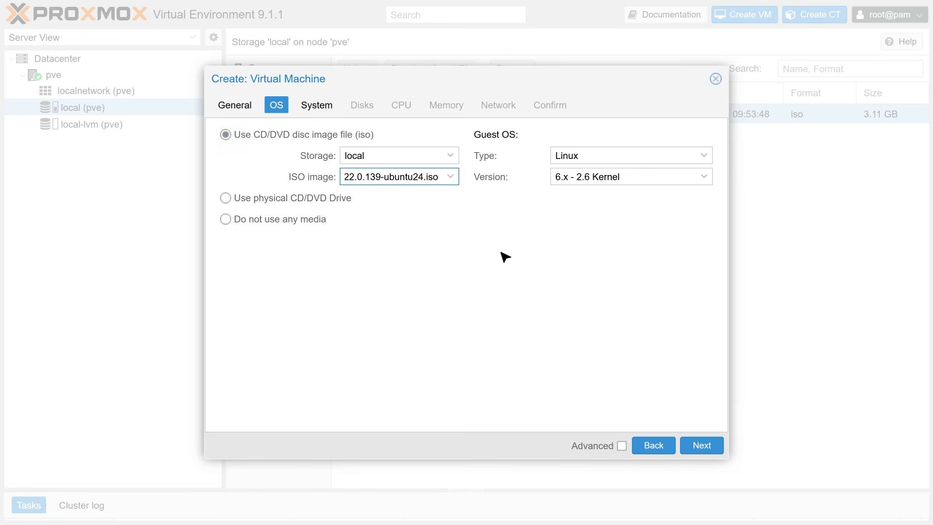
left_click(701, 449)
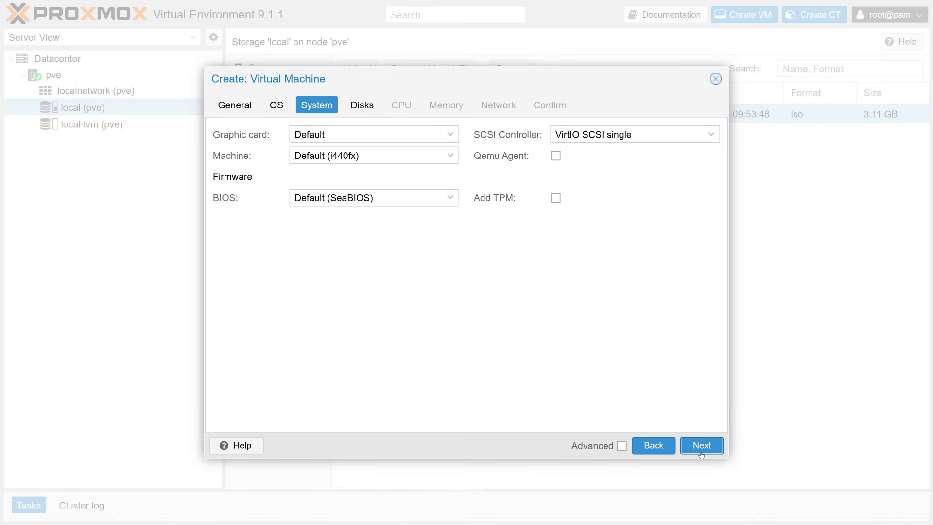
left_click(701, 449)
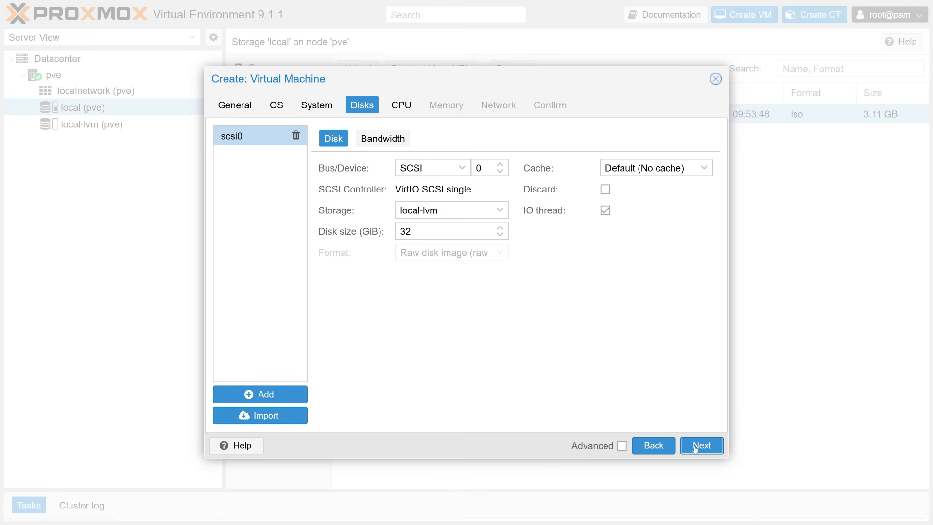
Set the virtual machine's disk size to 40 GiB.
left_click(437, 230)
key("BackSpace")
key("BackSpace")
type("40")
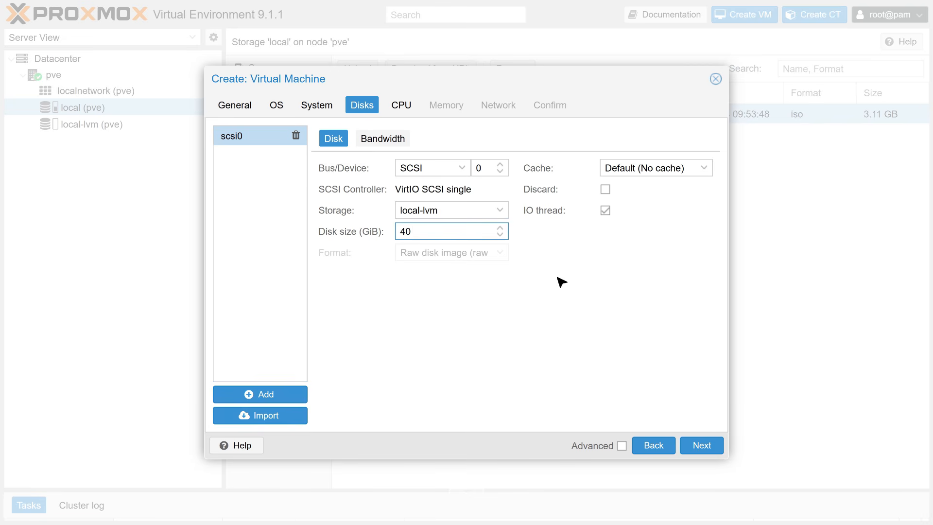
left_click(703, 451)
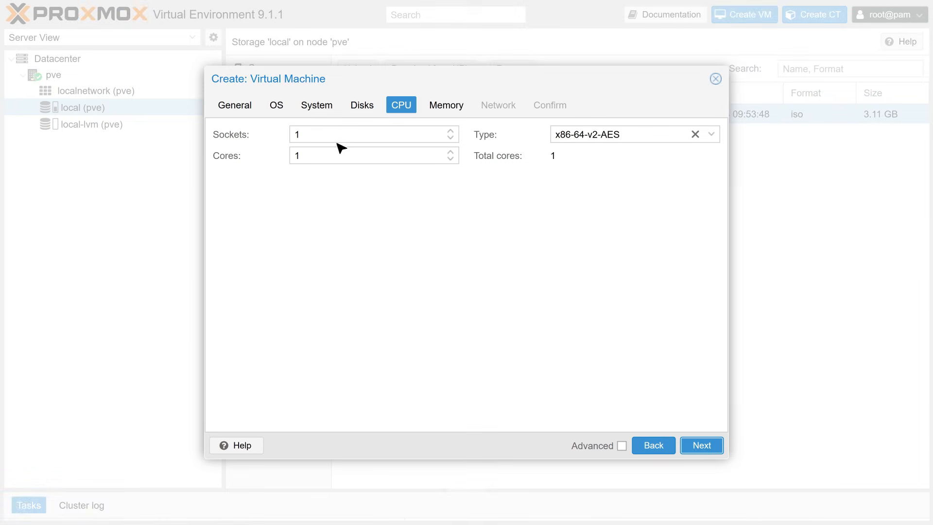
Set the virtual machine's CPU sockets to 4.
left_click(326, 131)
key("BackSpace")
type("4")
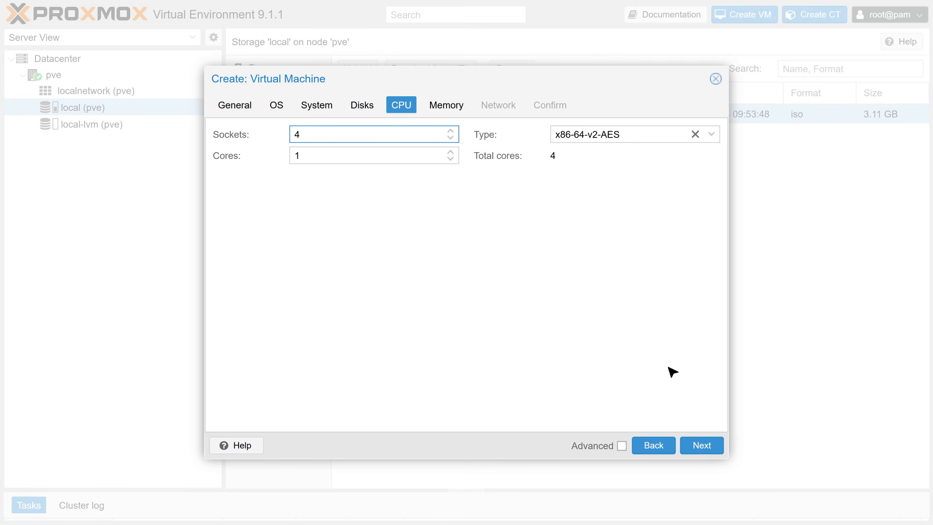
left_click(701, 451)
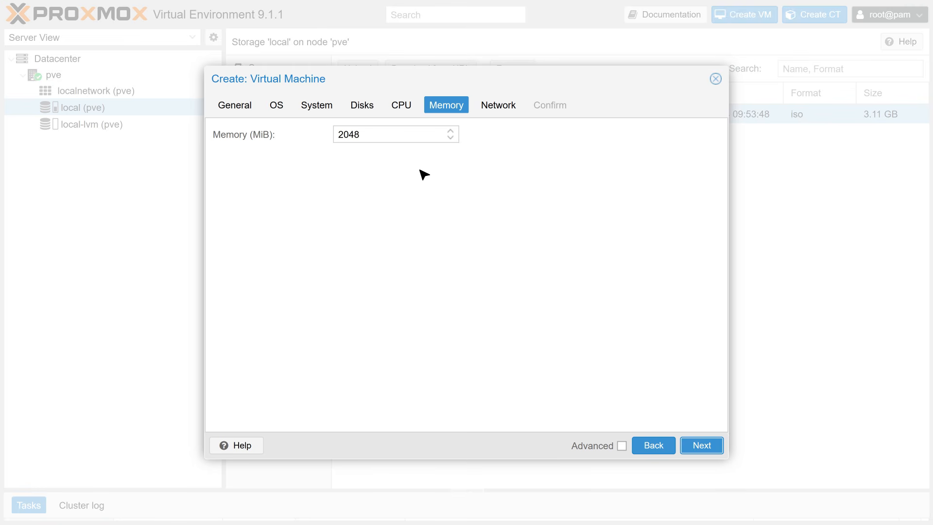
Set the virtual machine's memory to 4096 MiB.
left_click(382, 135)
key("BackSpace")
key("BackSpace")
key("BackSpace")
key("BackSpace")
type("4096")
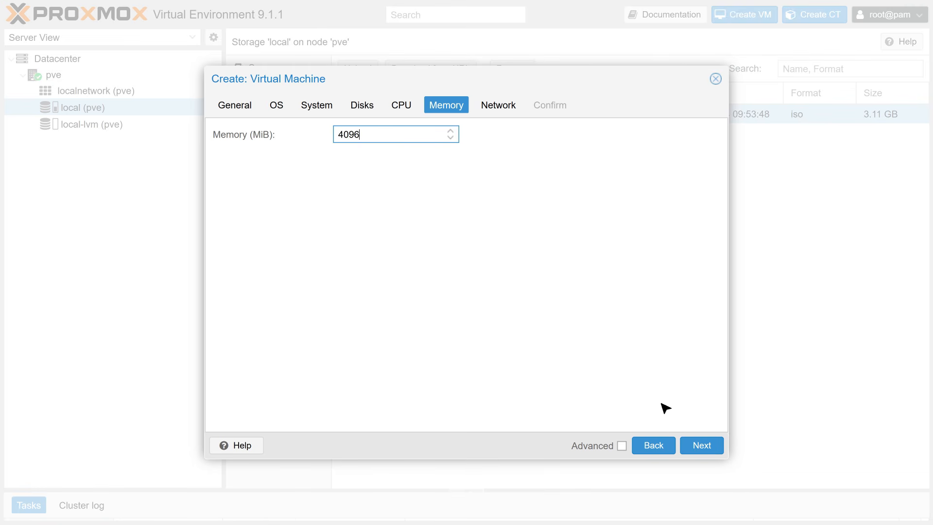
left_click(701, 453)
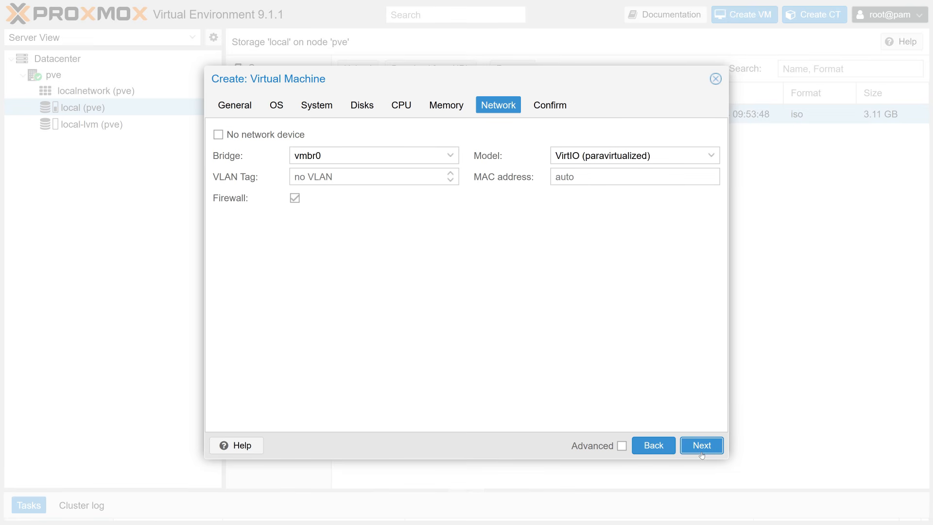
Accept the default network settings and finish creating the virtual machine.
left_click(701, 453)
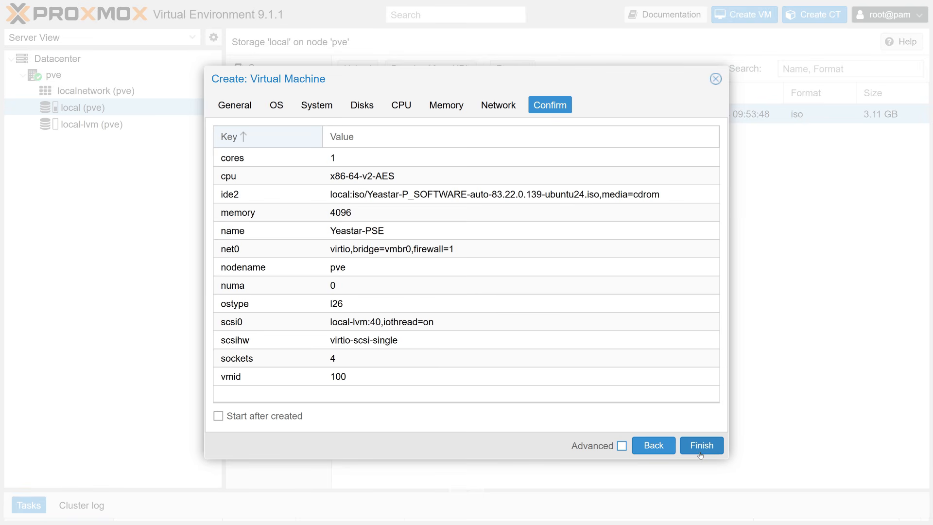
left_click(700, 445)
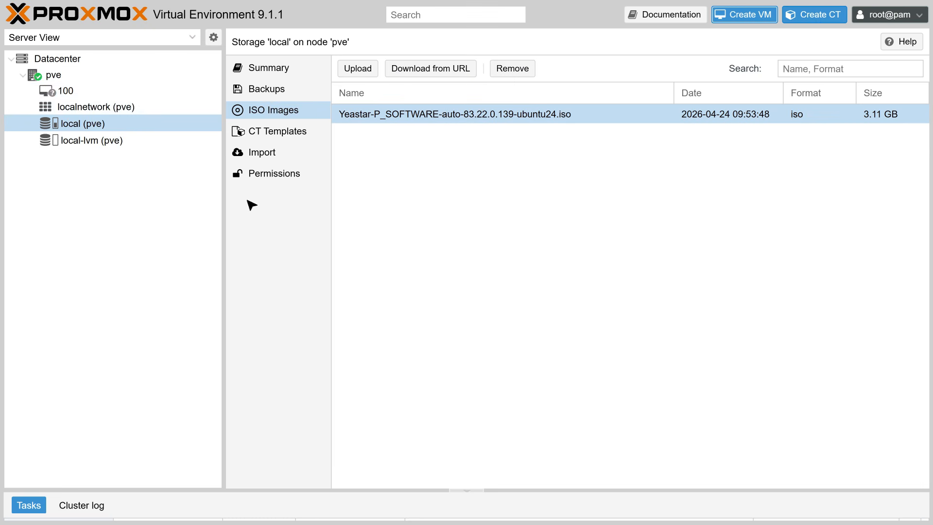
Start the Yeastar-PSE virtual machine and open its noVNC console.
left_click(70, 91)
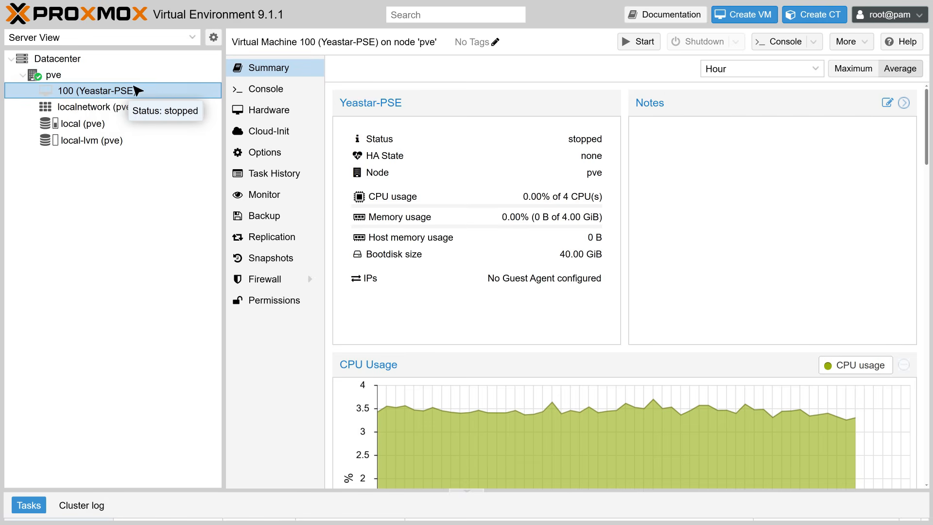
left_click(638, 44)
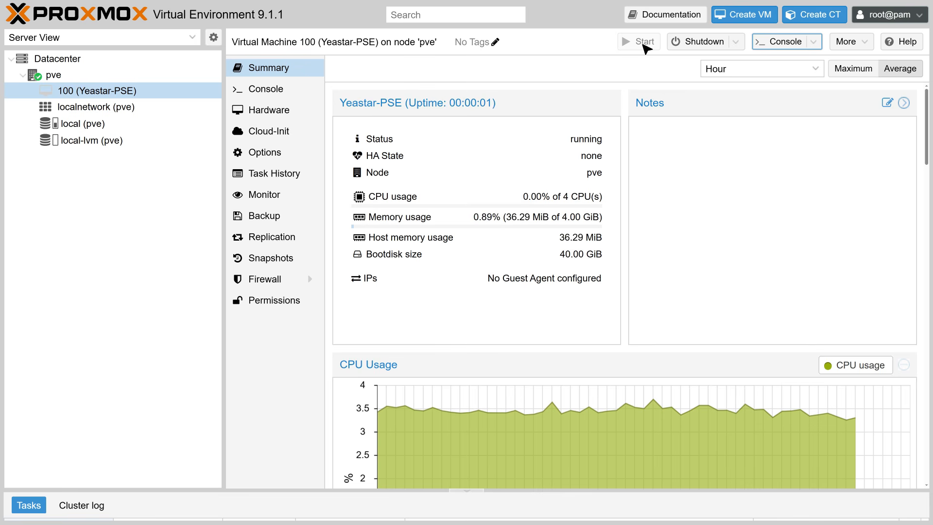
left_click(819, 46)
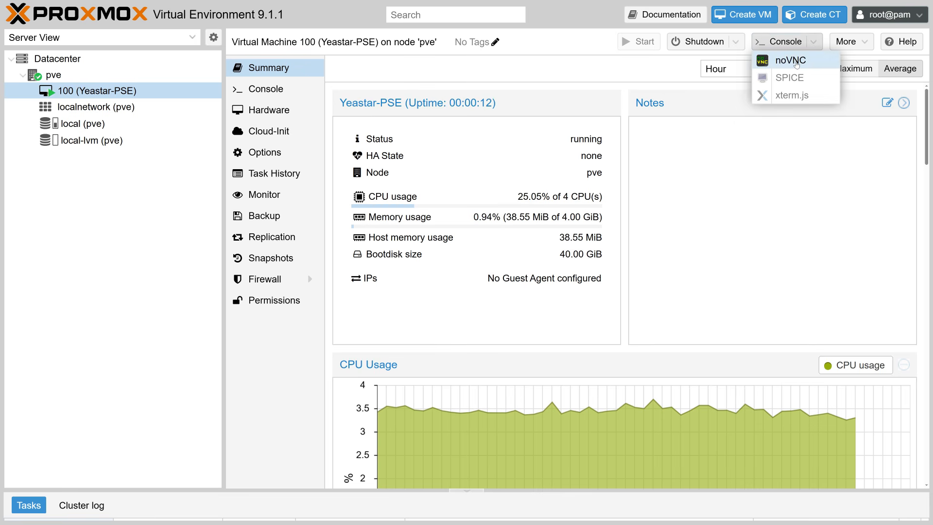
left_click(795, 62)
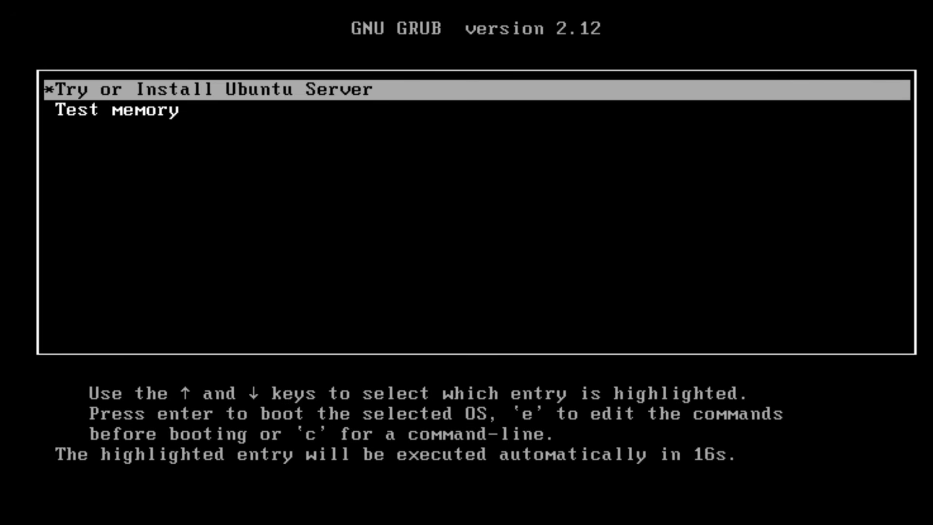
Boot the virtual machine with the Try or Install Ubuntu Server entry.
key("Down")
key("Up")
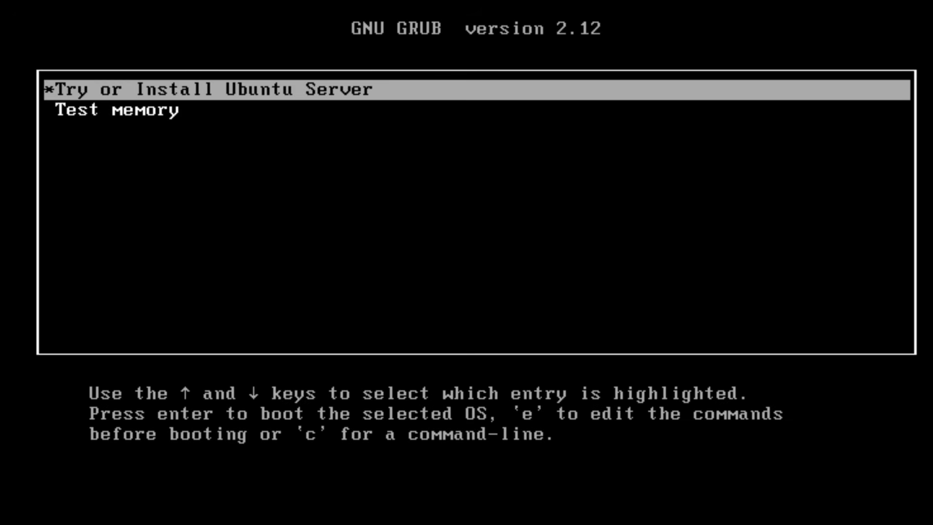
key("Return")
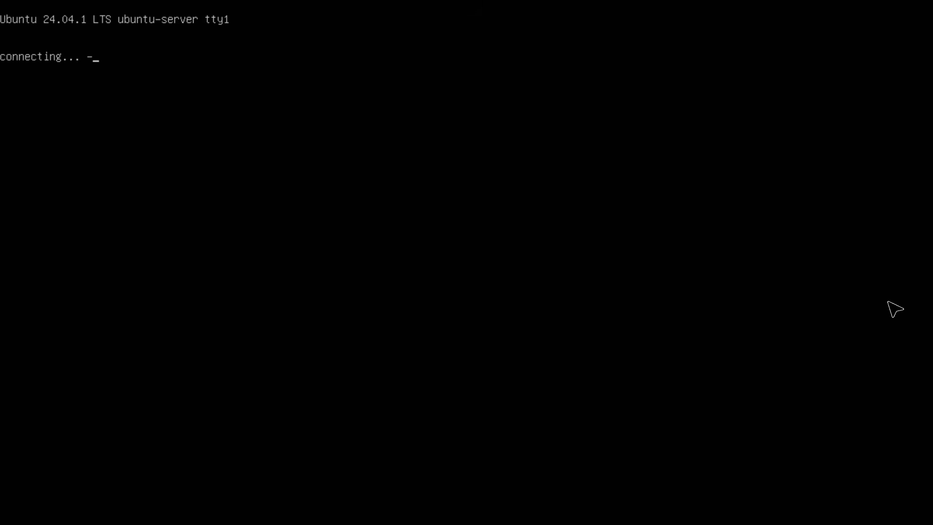
Enter and confirm the account password in the installer's profile configuration.
type("******")
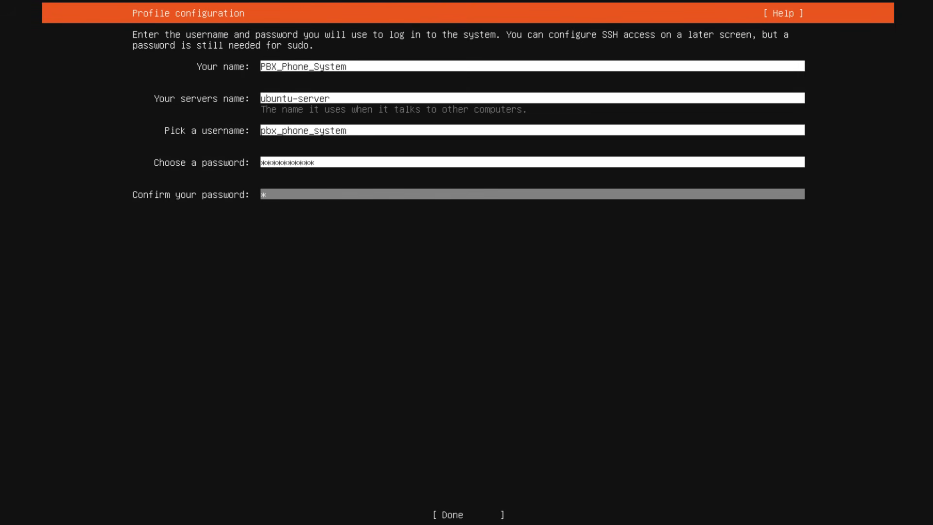
type("*****")
key("Tab")
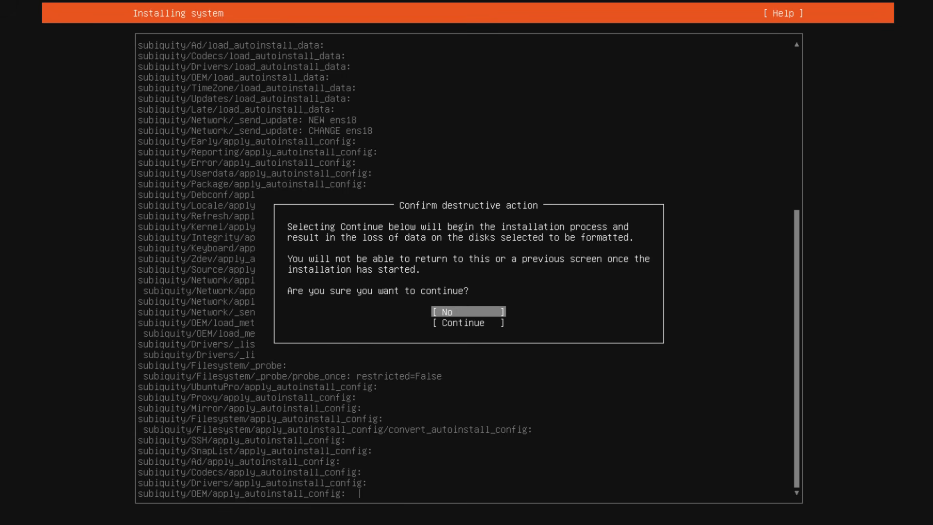
Continue past the destructive action warning to install the system, and reboot to the login prompt.
key("Down")
key("Return")
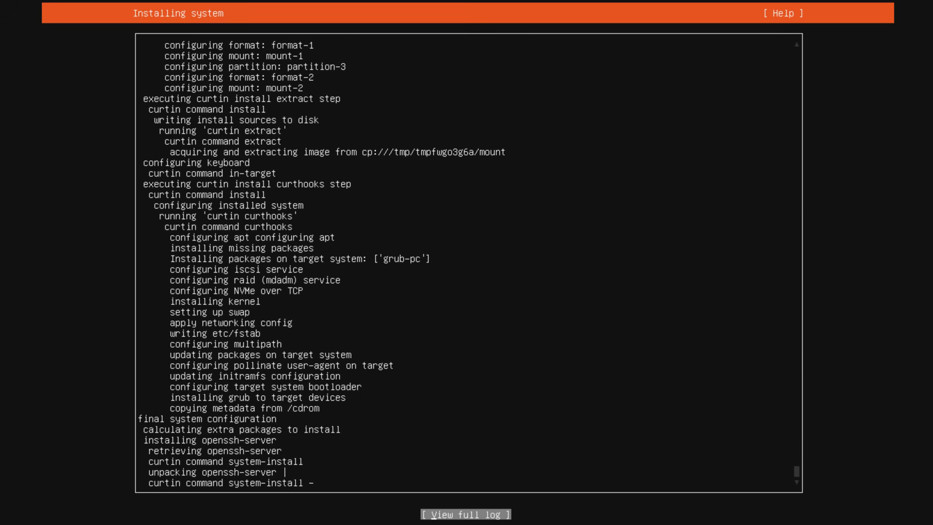
key("Down")
key("Return")
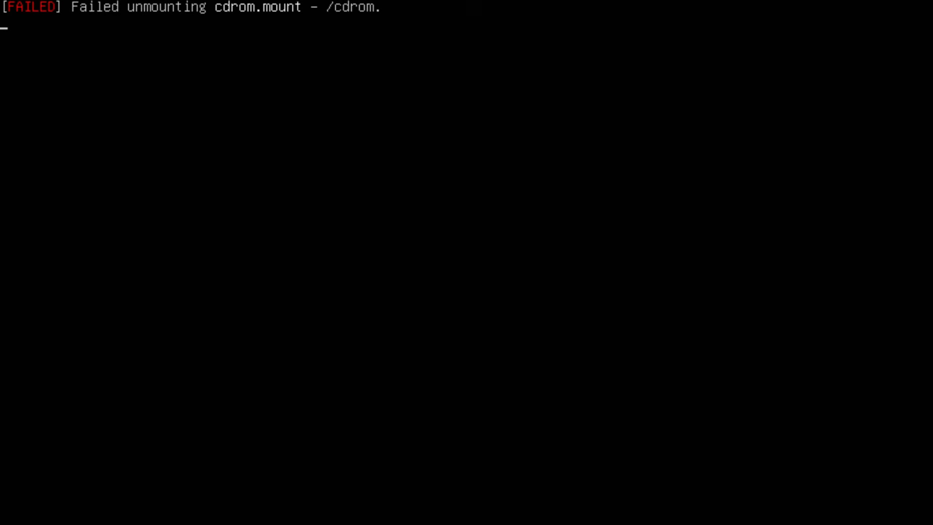
key("Return")
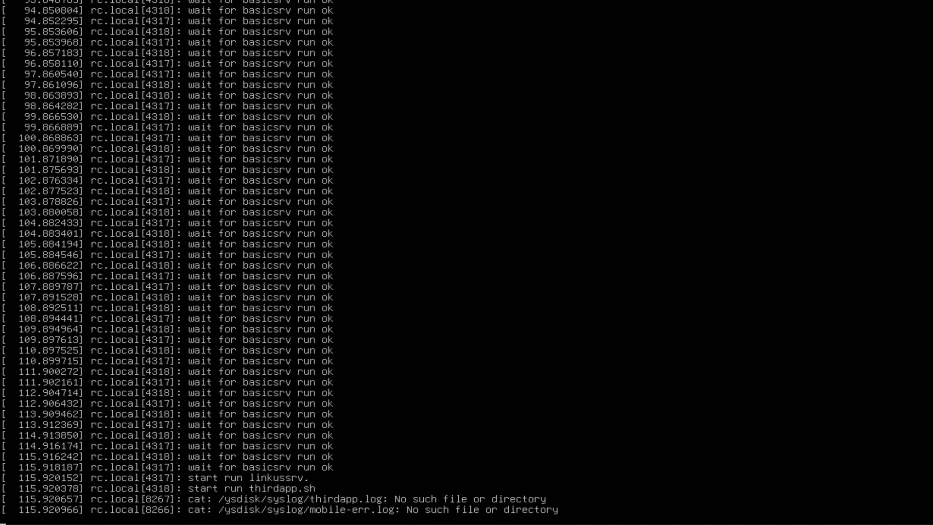
key("Return")
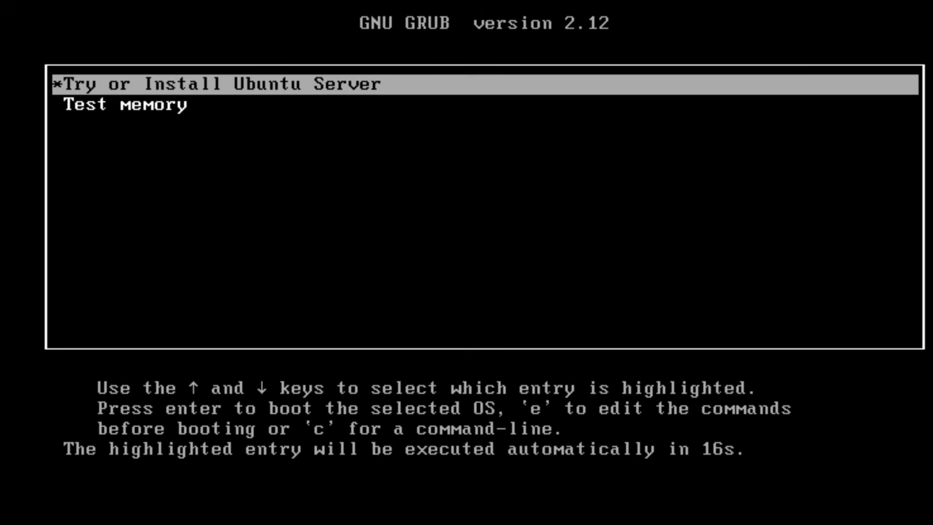
Boot the Try or Install Ubuntu Server entry for the manual installation.
key("Down")
key("Up")
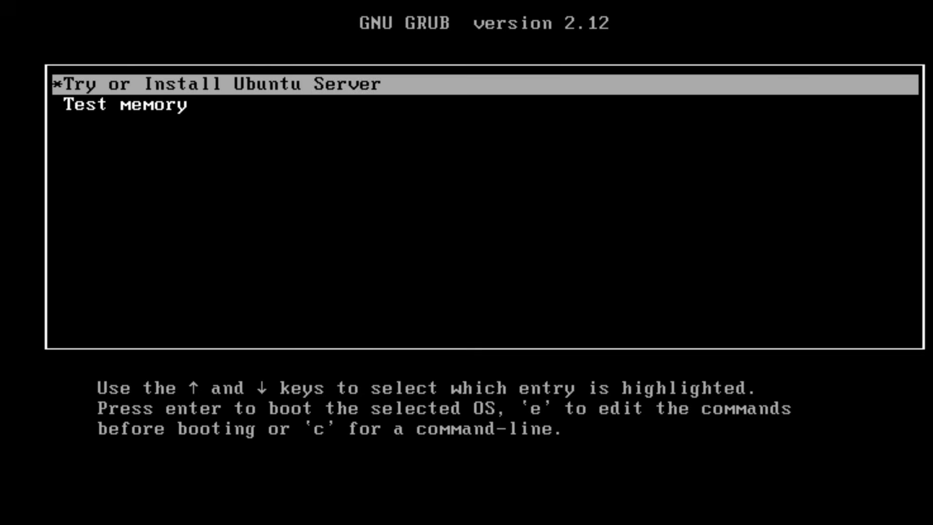
key("Return")
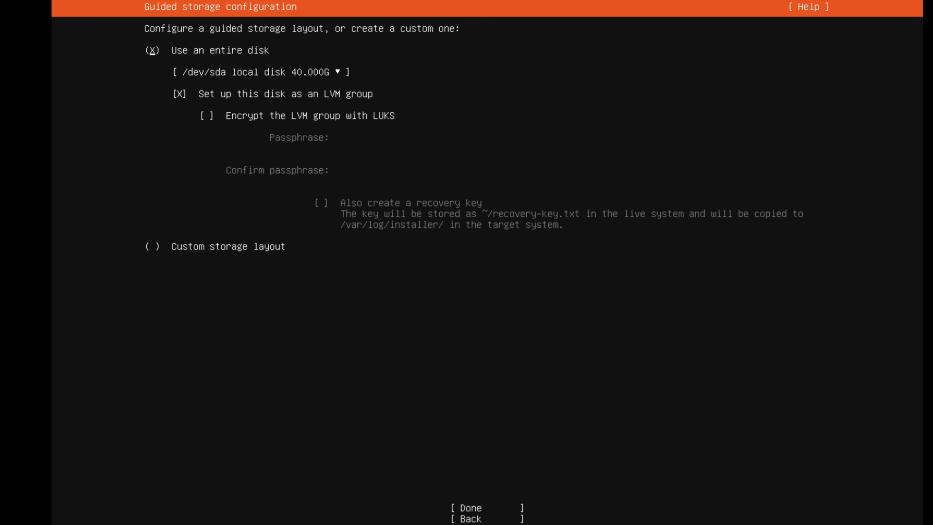
Choose a custom storage layout instead of using the entire disk, and proceed to the storage configuration.
key("Tab")
key("Tab")
key("Tab")
key("space")
key("Tab")
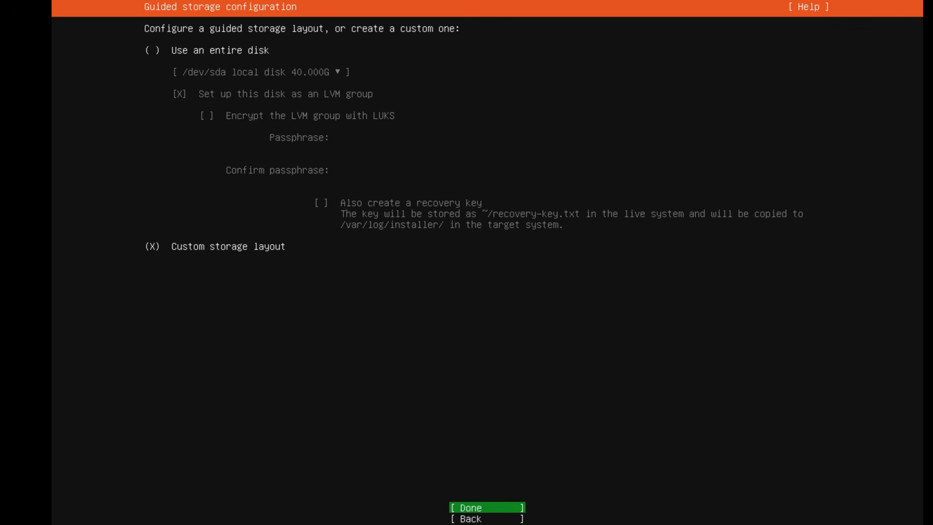
key("Return")
Start adding a GPT partition in the free space of /dev/sda with the custom mount point /SWAP.
key("Down")
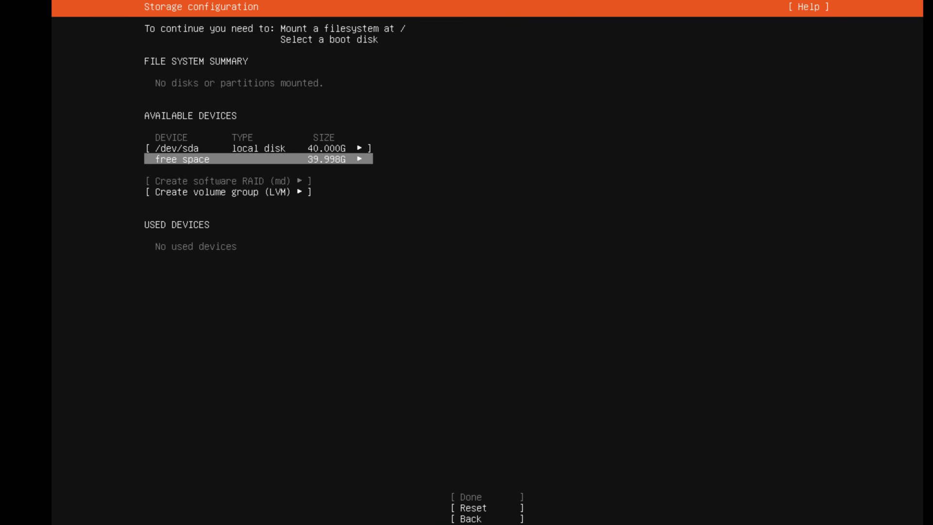
key("Return")
key("Down")
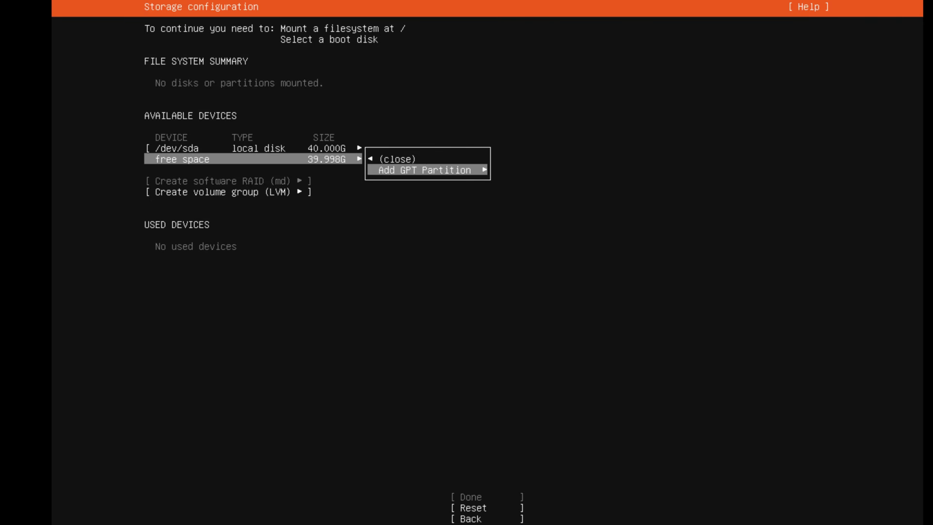
key("Return")
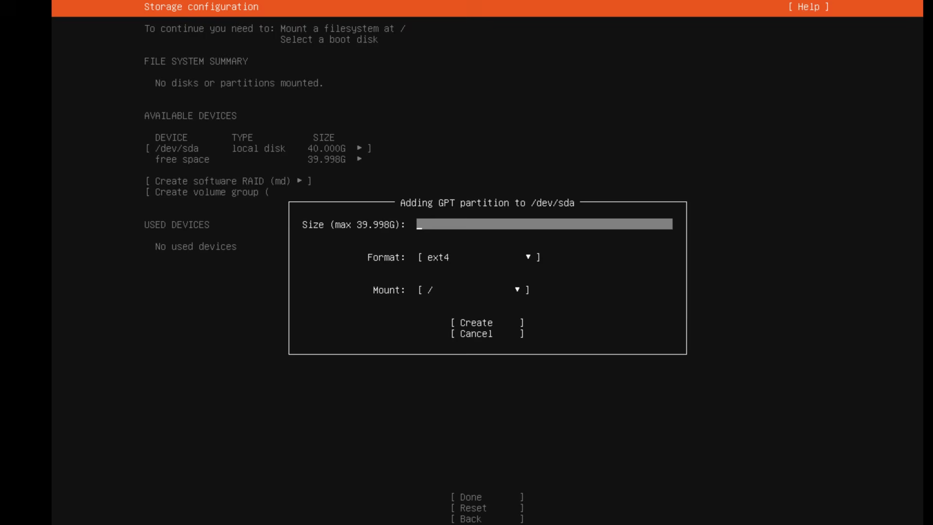
key("Tab")
key("Tab")
key("Return")
key("Down")
Set the new partition's format to swap and its size to 10G, and create it.
key("Down")
key("Down")
key("Down")
key("Down")
key("Down")
key("Down")
key("Return")
type("Swap")
key("Up")
key("Up")
key("Return")
key("Down")
key("Down")
key("Down")
key("Return")
key("Up")
type("10G")
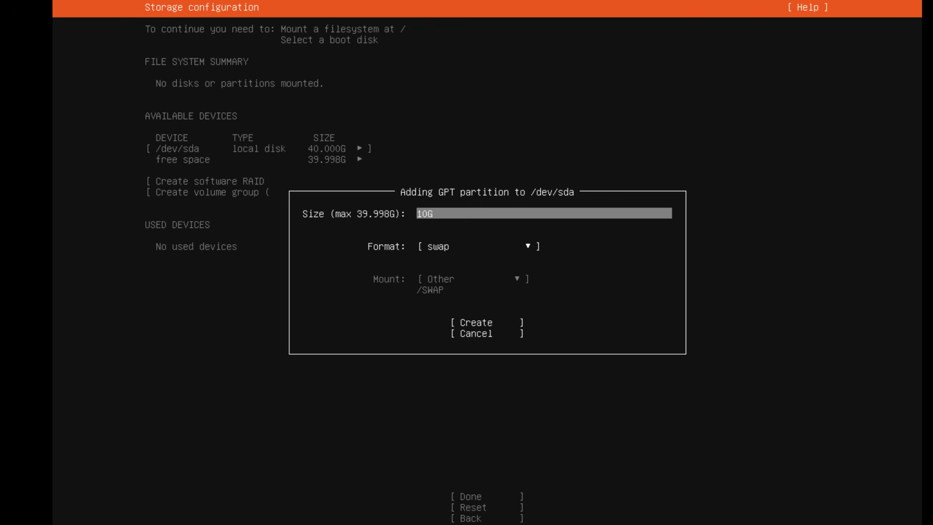
key("Return")
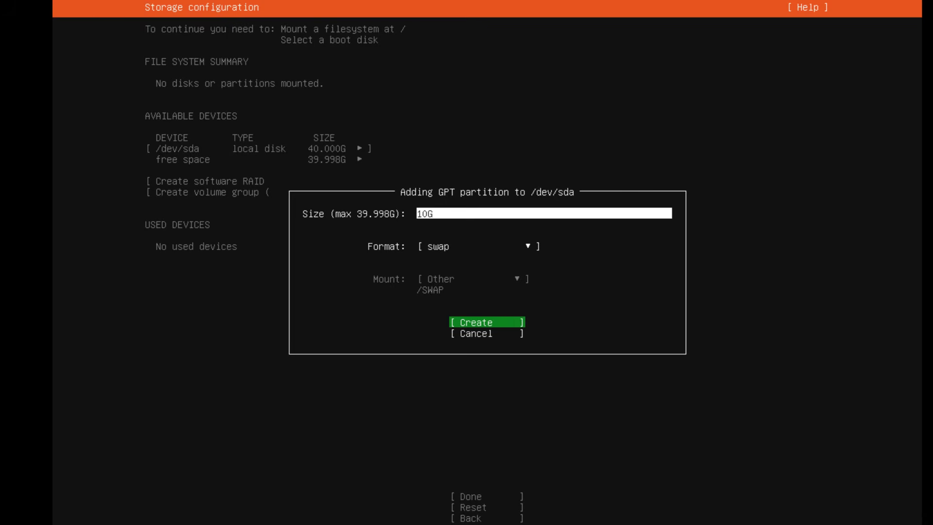
key("Return")
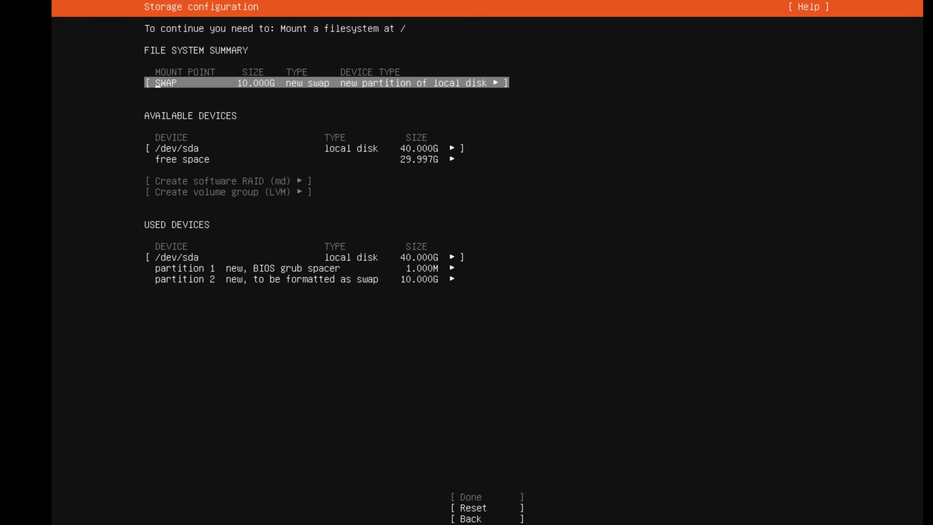
Add a 10G GPT partition in the free space, formatted as ext4 and mounted at /.
key("Down")
key("Down")
key("Return")
key("Down")
key("Return")
type("10G")
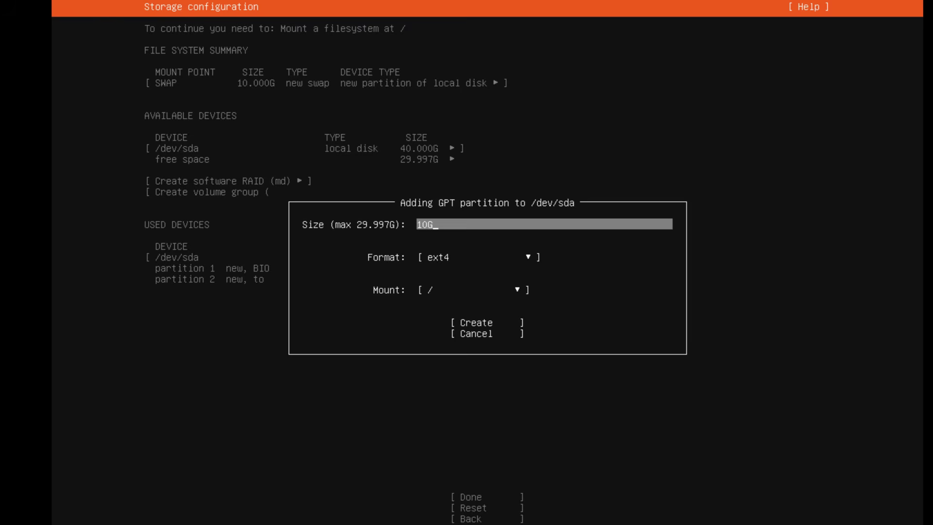
key("Tab")
key("Tab")
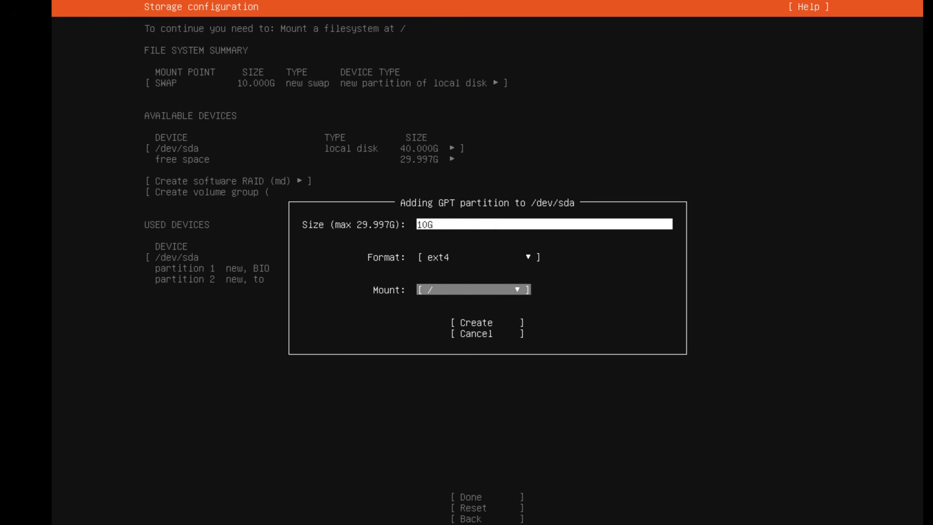
key("Tab")
key("Return")
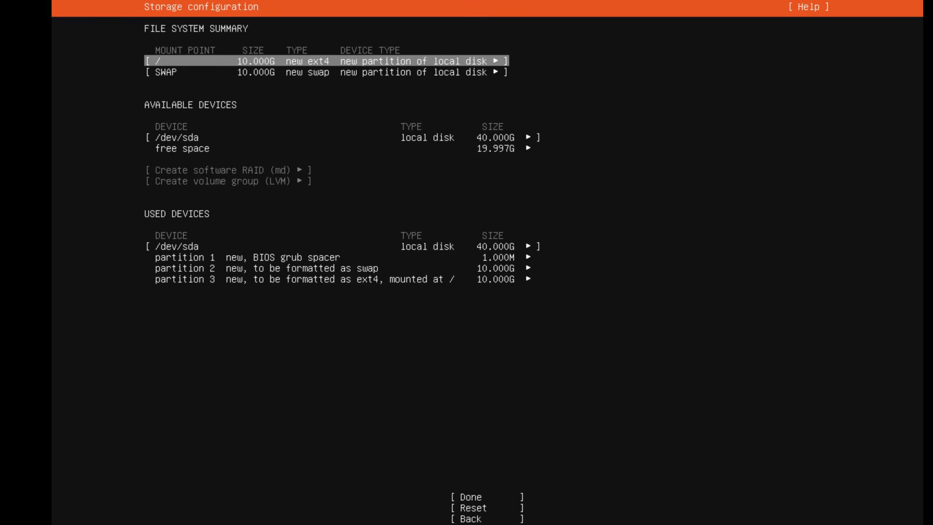
Add a GPT partition using all the remaining free space, formatted as ext4 and mounted at /home.
key("Down")
key("Down")
key("Down")
key("Return")
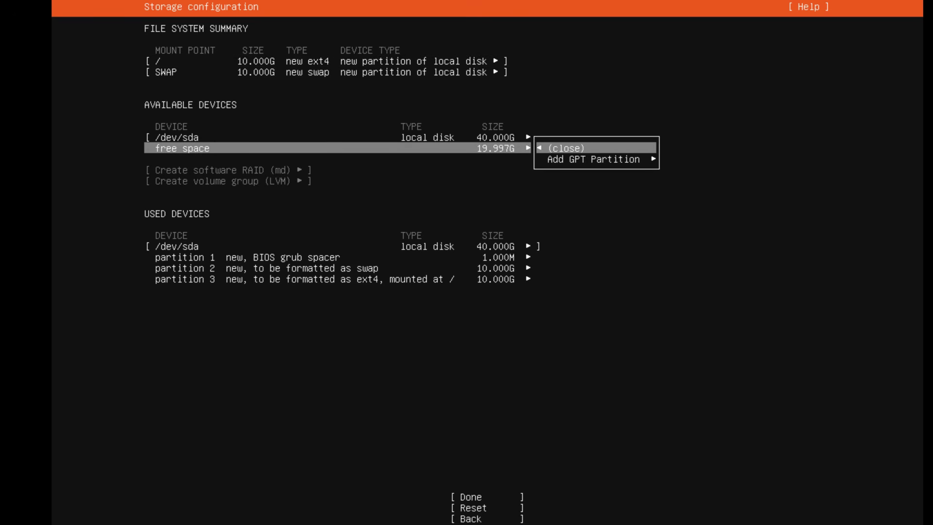
key("Down")
key("Return")
key("Tab")
key("Tab")
key("Return")
key("Down")
key("Return")
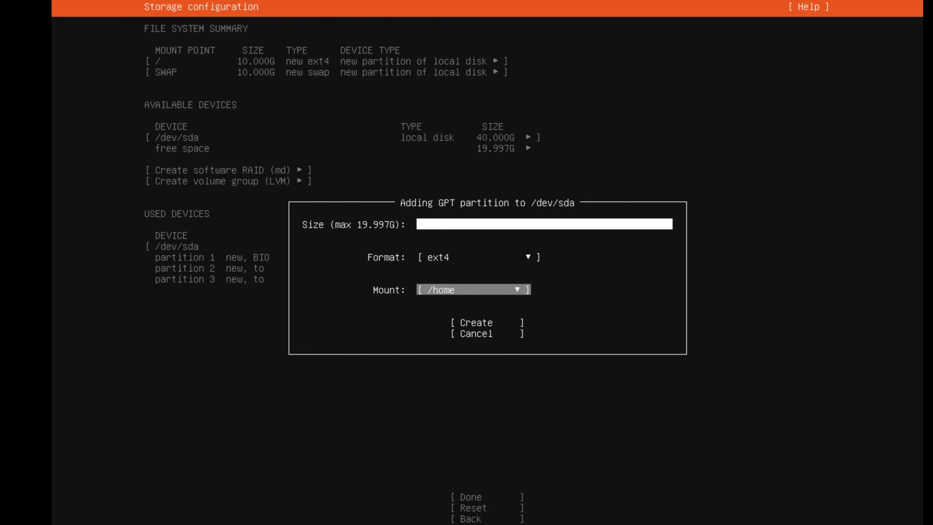
key("Tab")
key("Return")
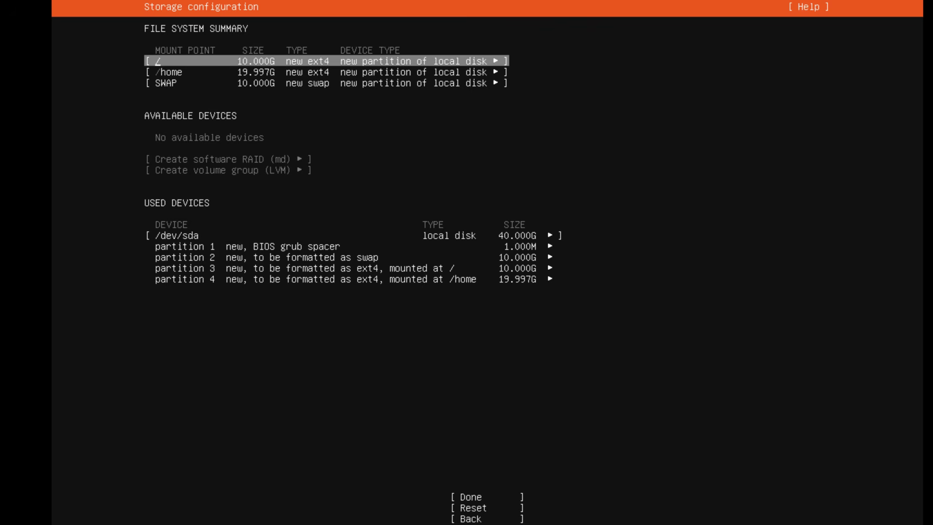
Accept the custom storage configuration and continue past the destructive action warning.
key("Down")
key("Down")
key("Down")
key("Down")
key("Down")
key("Down")
key("Down")
key("Down")
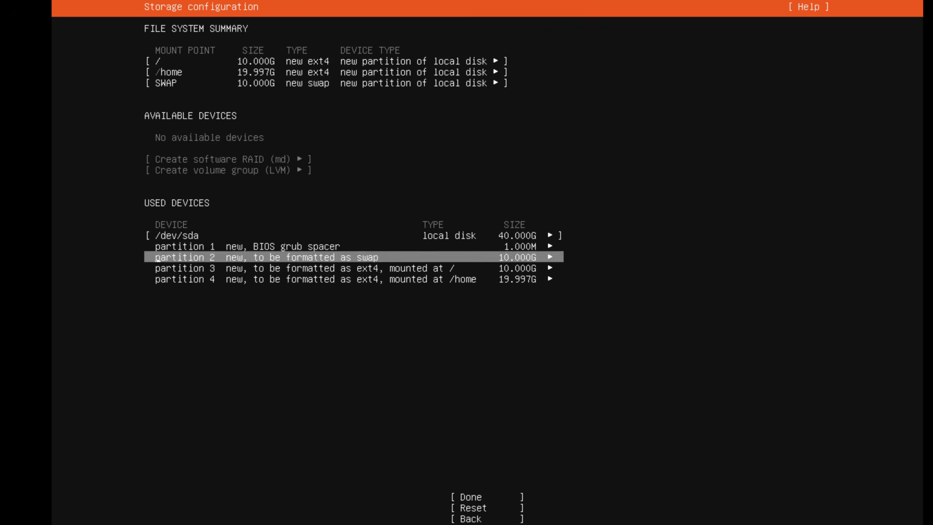
key("Return")
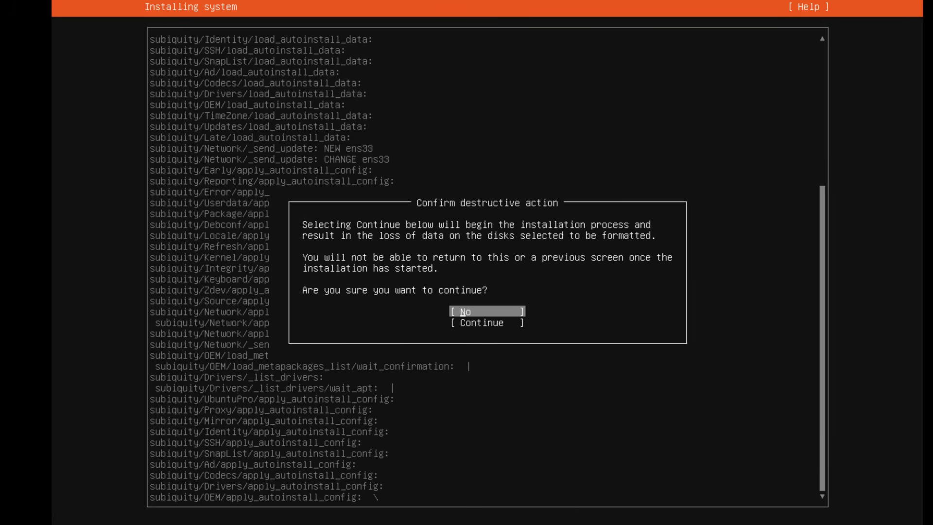
key("Down")
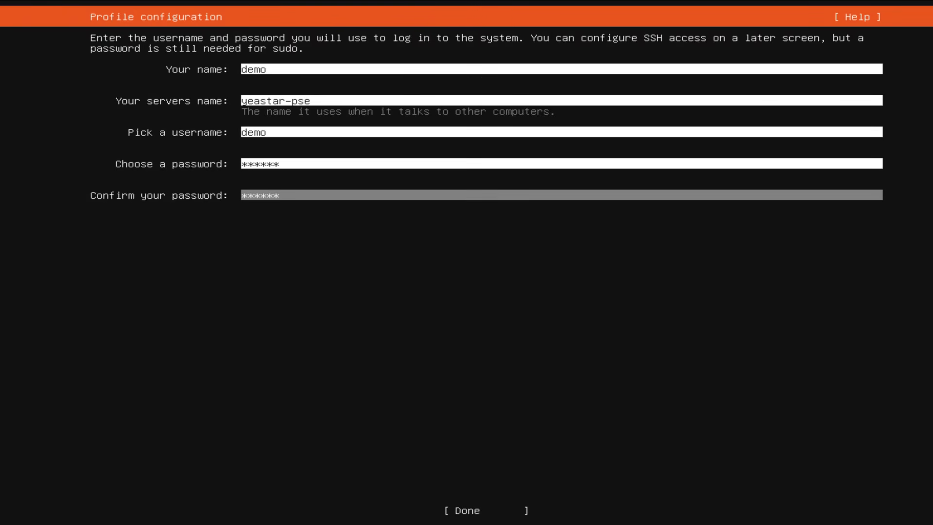
Submit the completed profile configuration and restart from the installer to the IPPBX login prompt.
key("Tab")
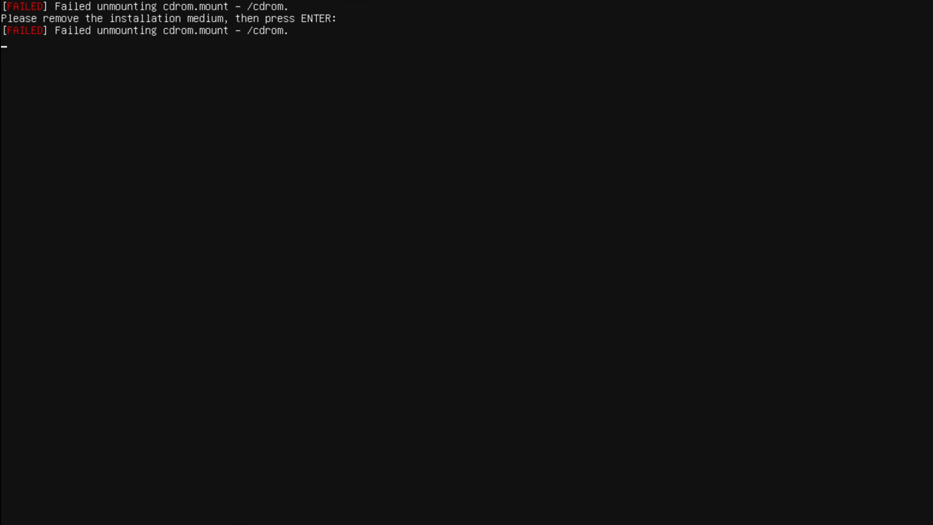
key("Return")
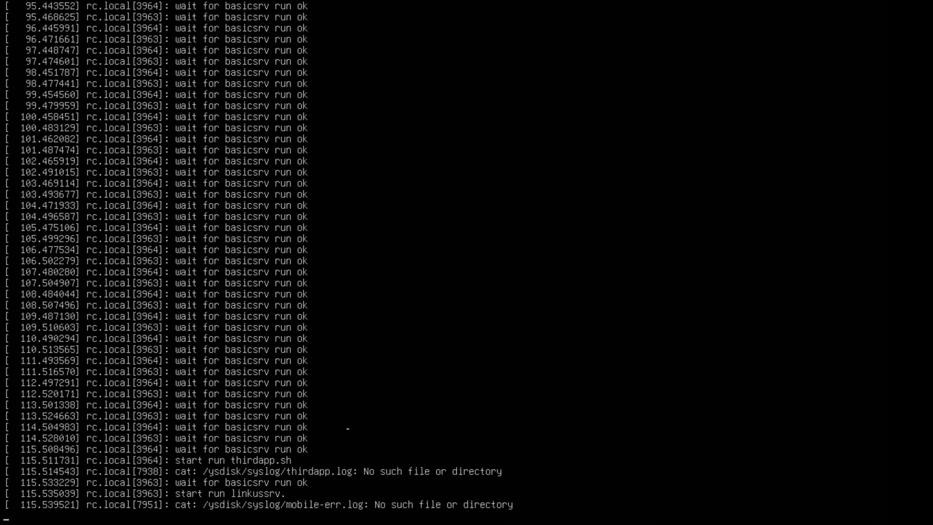
key("Return")
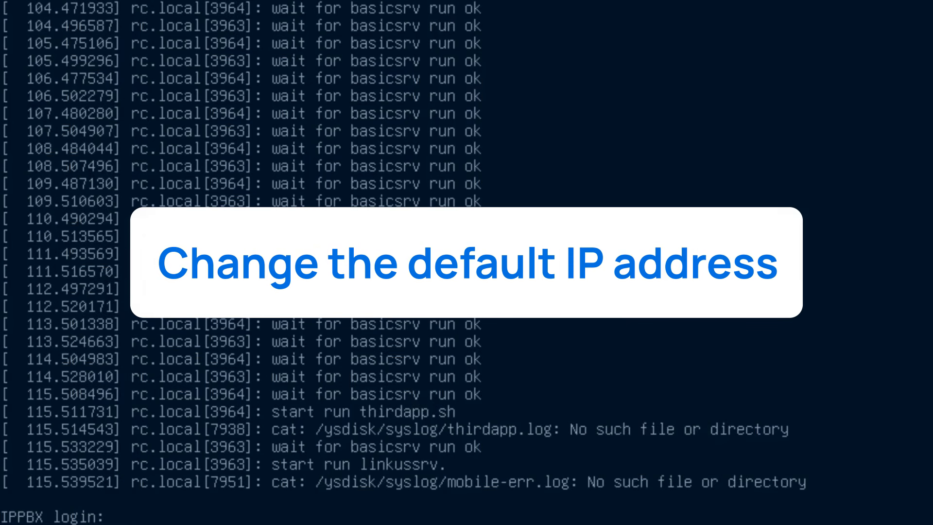
Log in to the IPPBX console with the username support.
type("support")
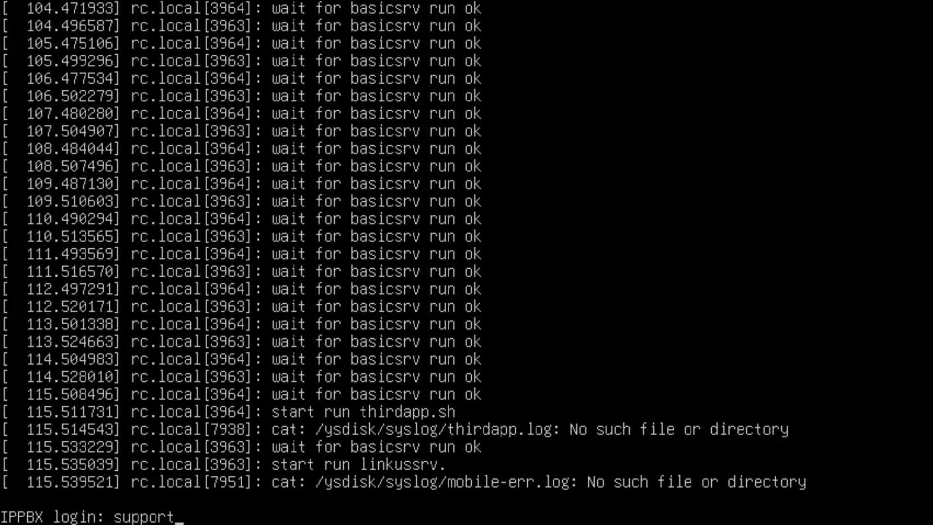
key("Return")
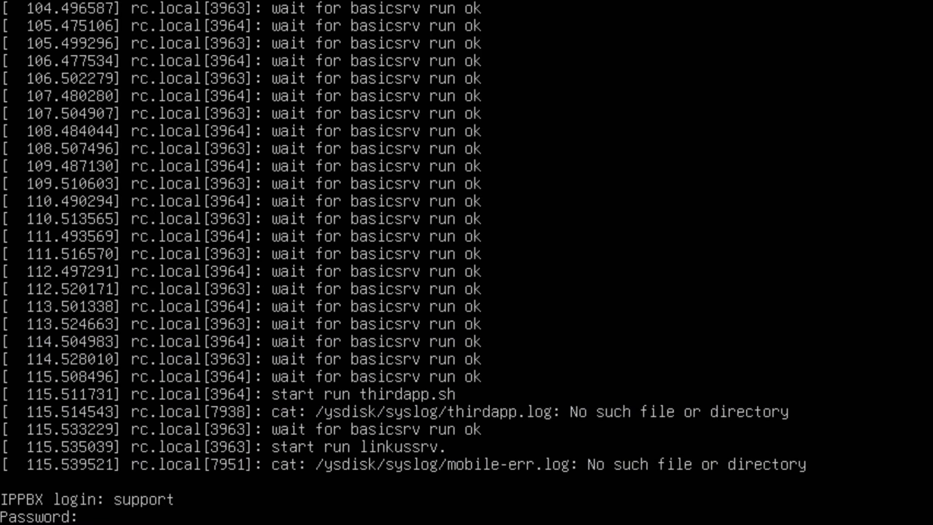
Enter the support account's password to complete the console login.
key("Return")
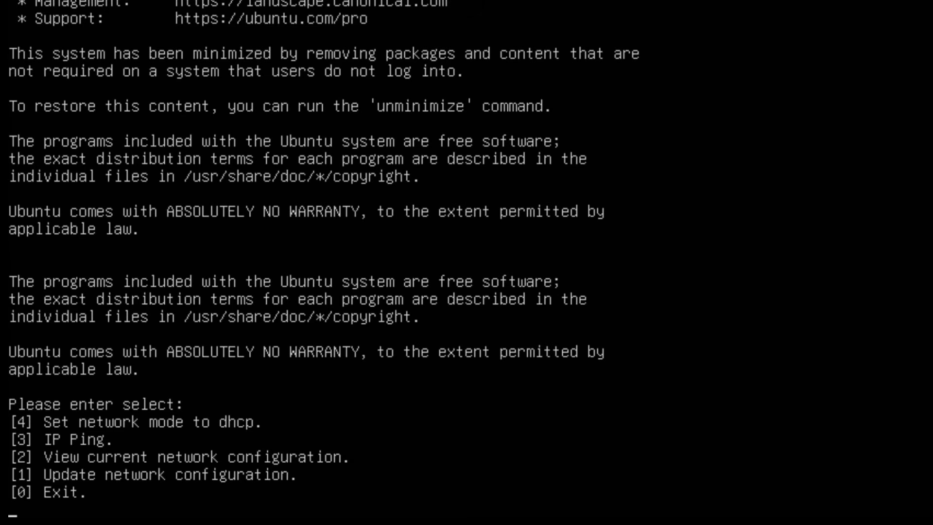
Start updating the network configuration and set the PBX's IP address to 192.168.28.68.
type("1")
key("Return")
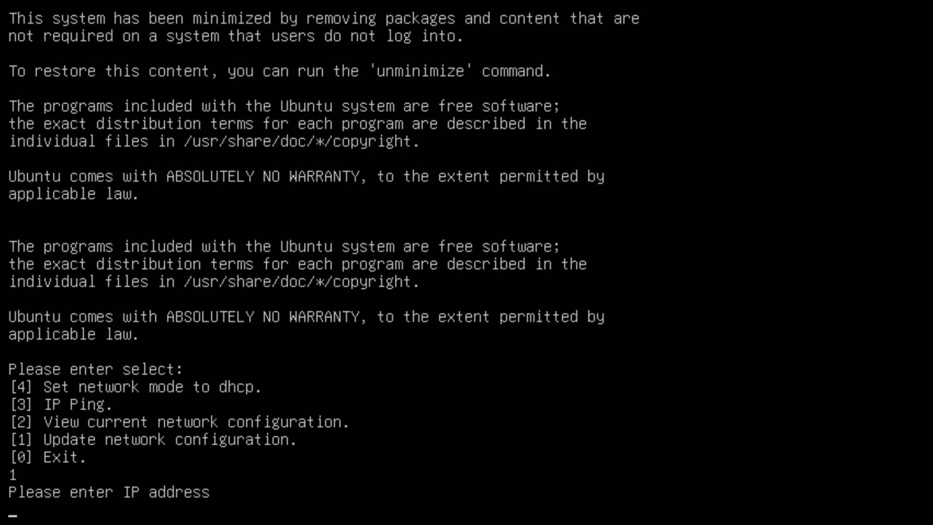
type("192.168.28.6")
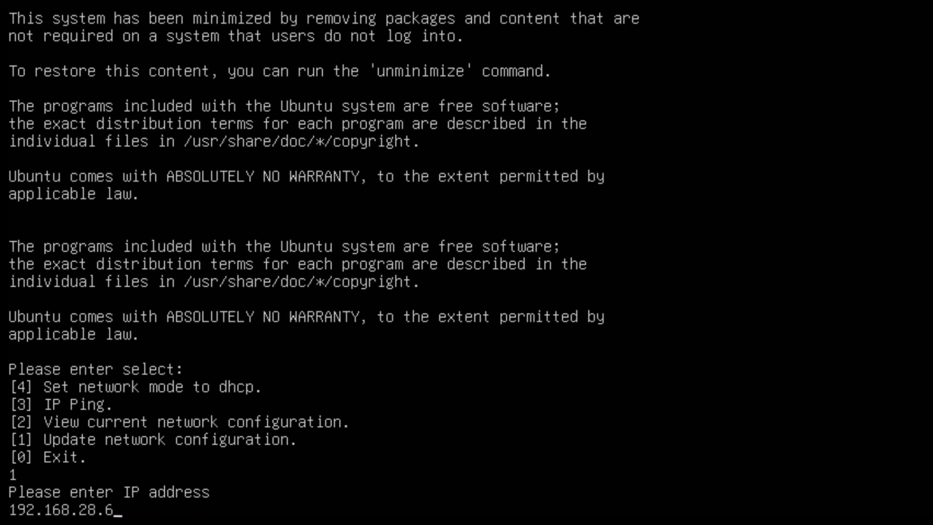
type("8")
key("Return")
Set the netmask to 255.255.255.0 and the gateway to 192.168.28.1 to complete the network configuration.
type("255.255.255.0")
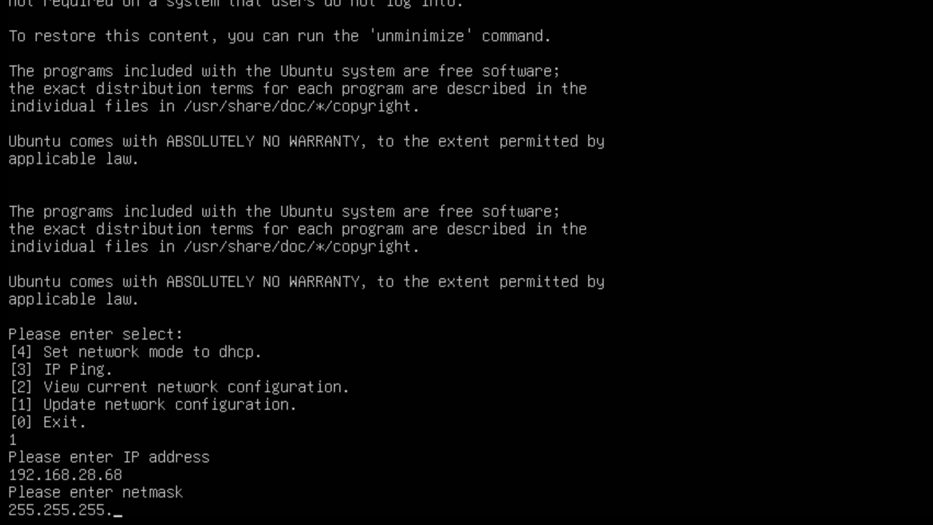
key("Return")
type("192.168.28.1")
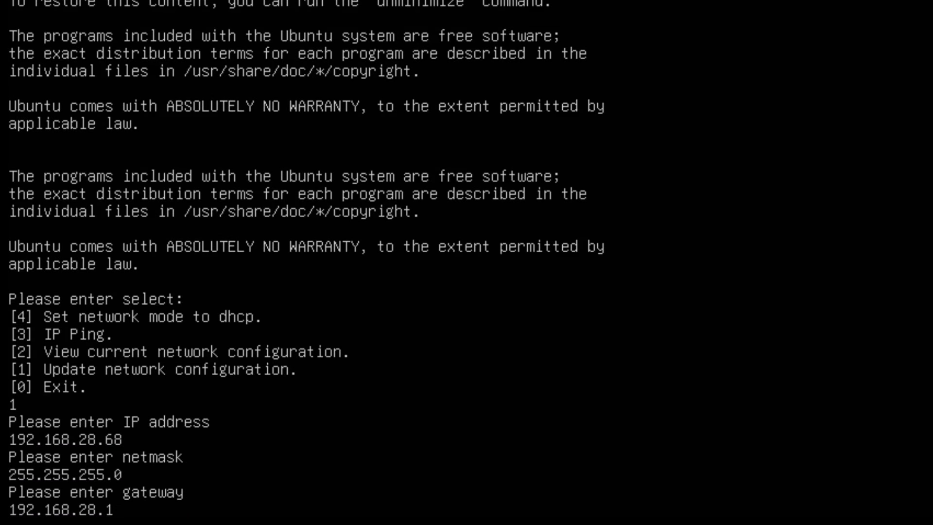
key("Return")
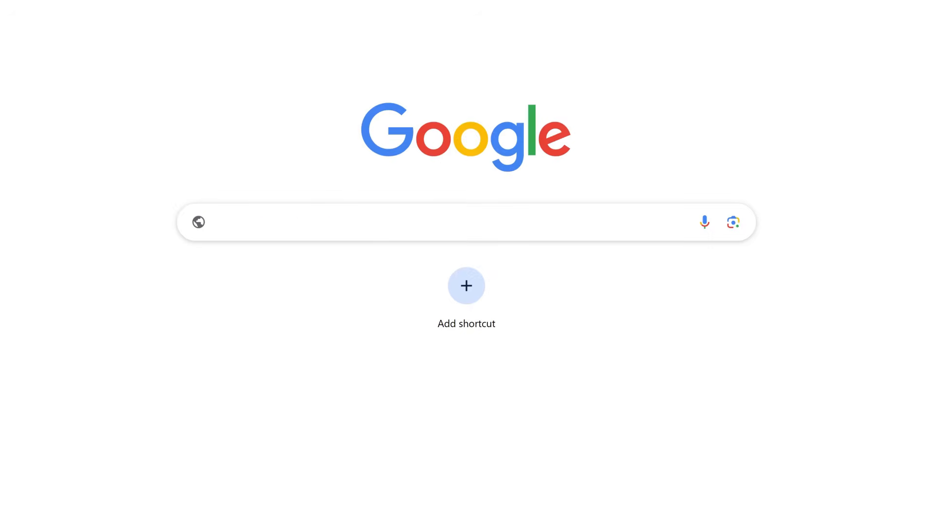
type("https://192.168.28.68:8088")
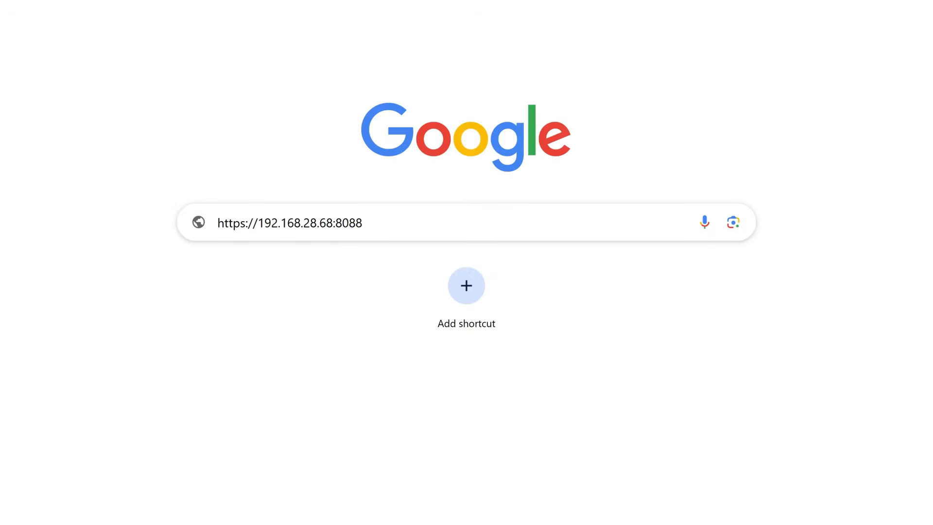
key("Return")
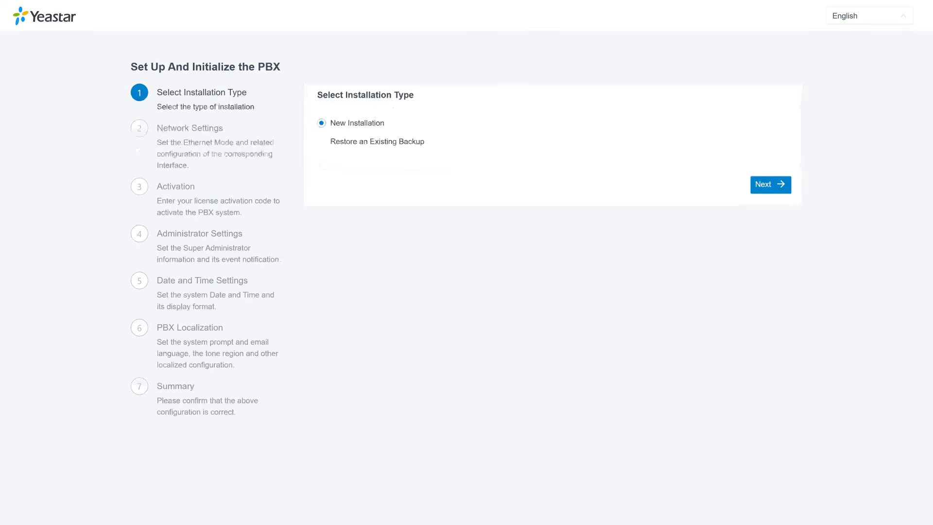